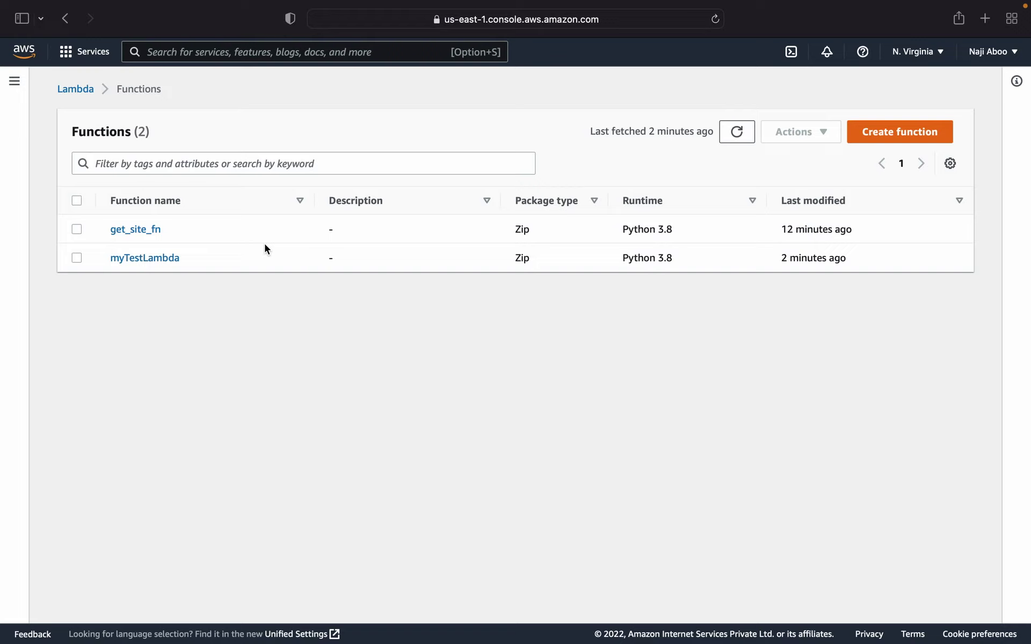
Open the myTestLambda function and load state_handler.py in the code editor
left_click(164, 257)
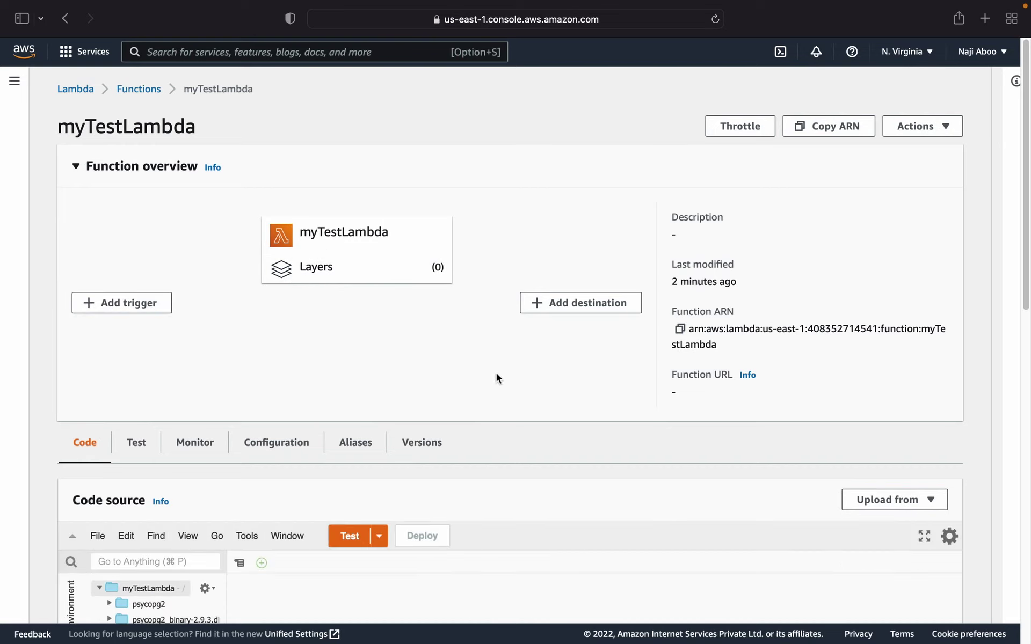
scroll(515, 402, "down", 8)
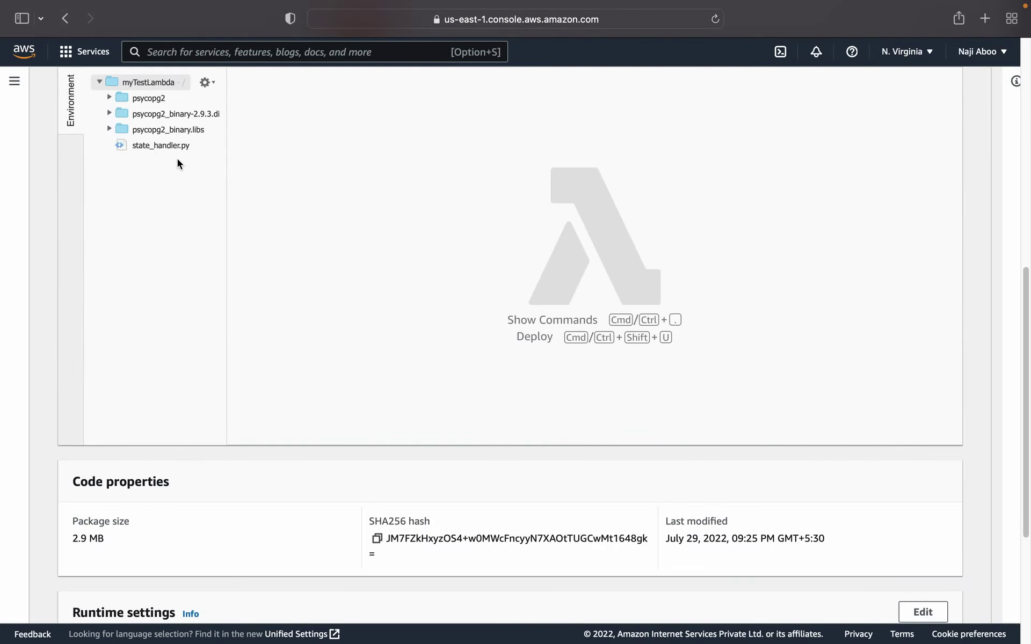
double_click(177, 149)
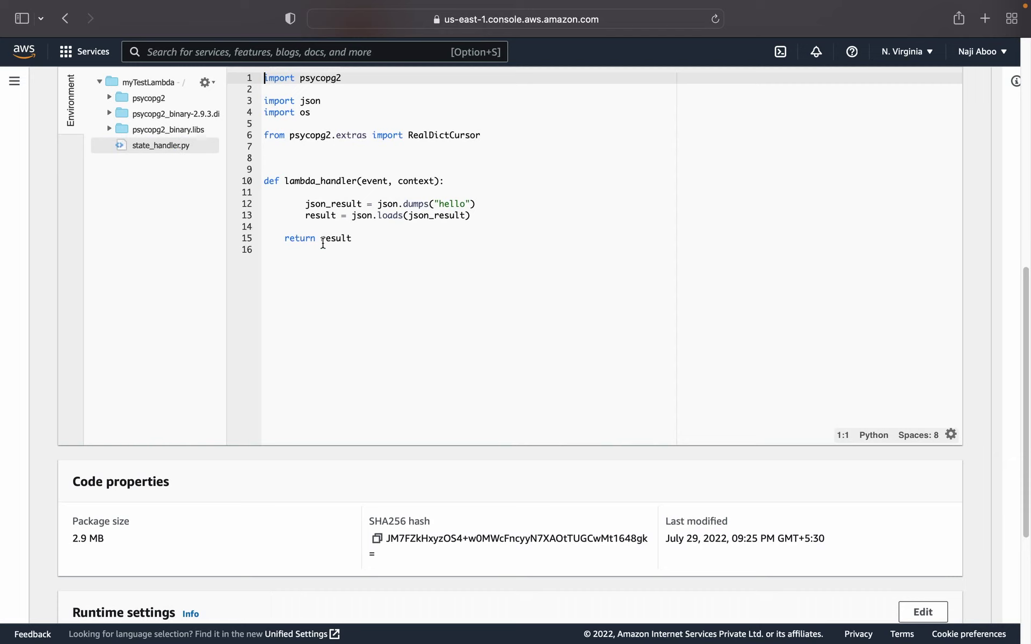
scroll(399, 265, "down", 1)
scroll(399, 234, "up", 6)
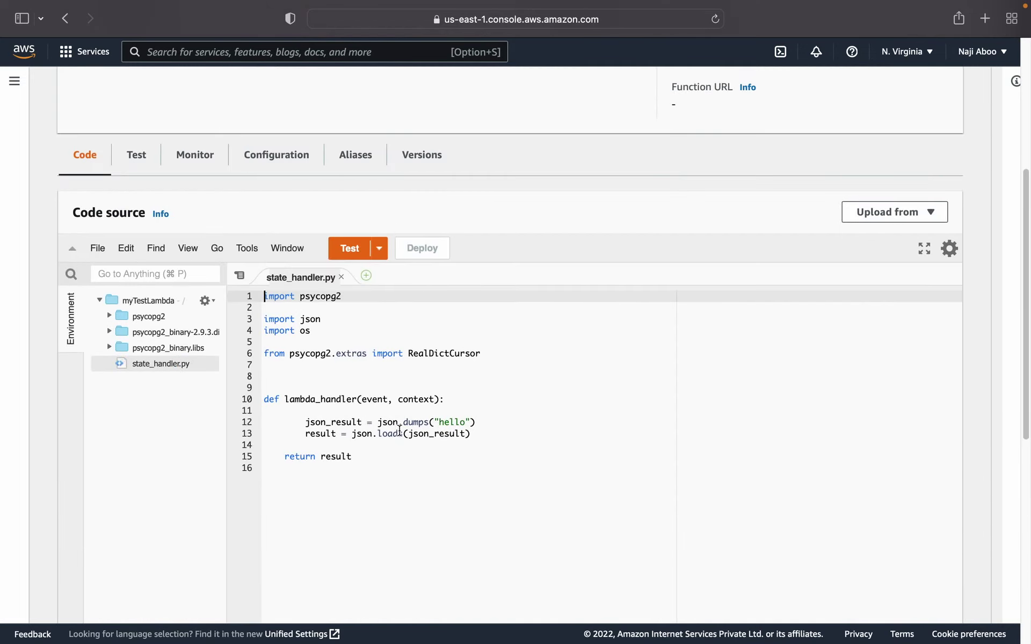
scroll(425, 427, "down", 8)
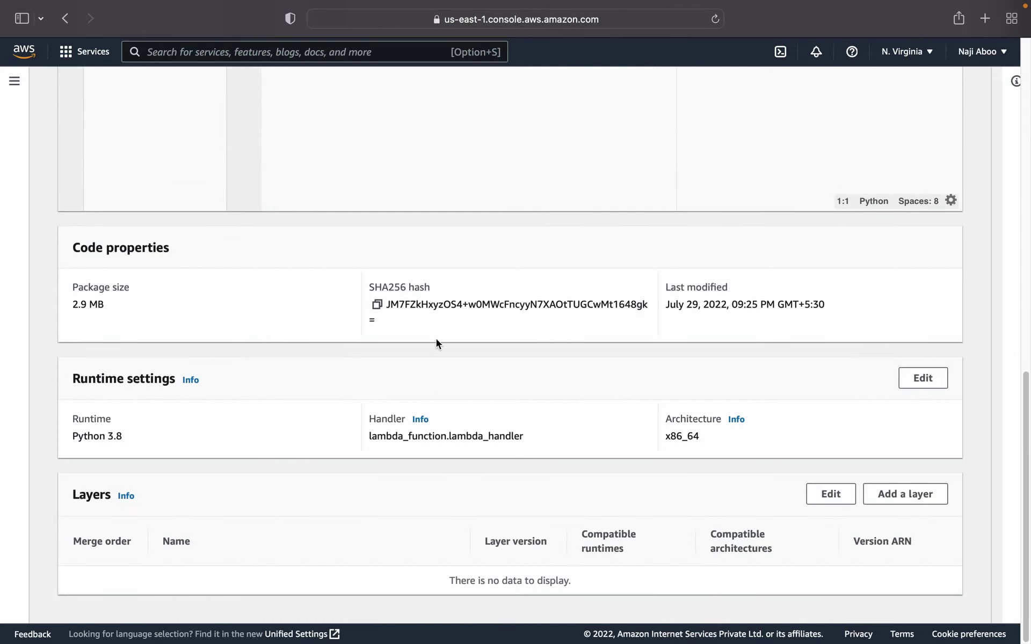
scroll(433, 328, "up", 5)
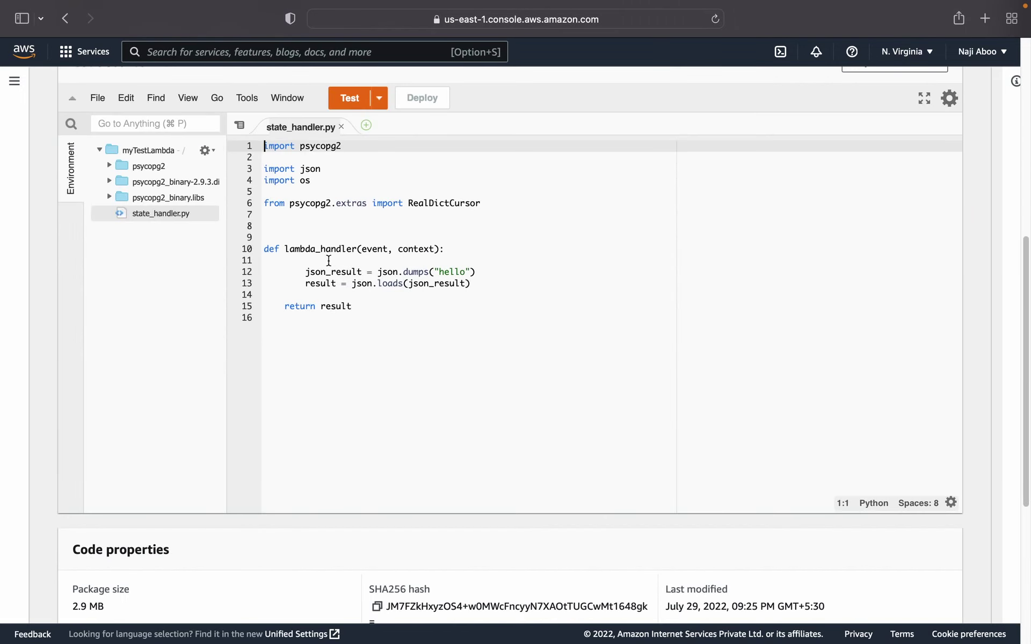
scroll(417, 291, "down", 8)
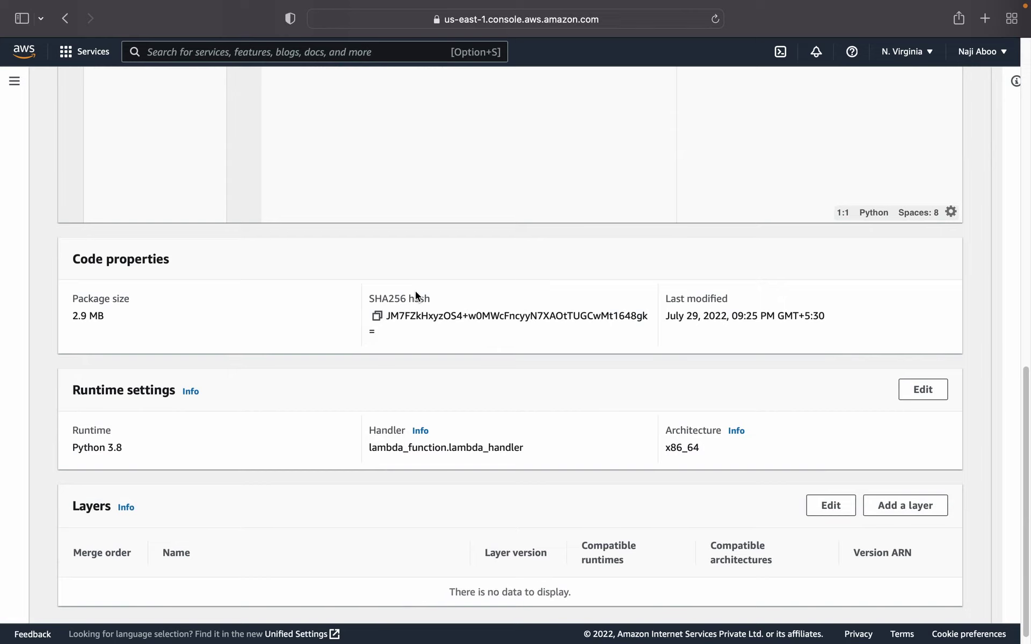
scroll(417, 288, "up", 10)
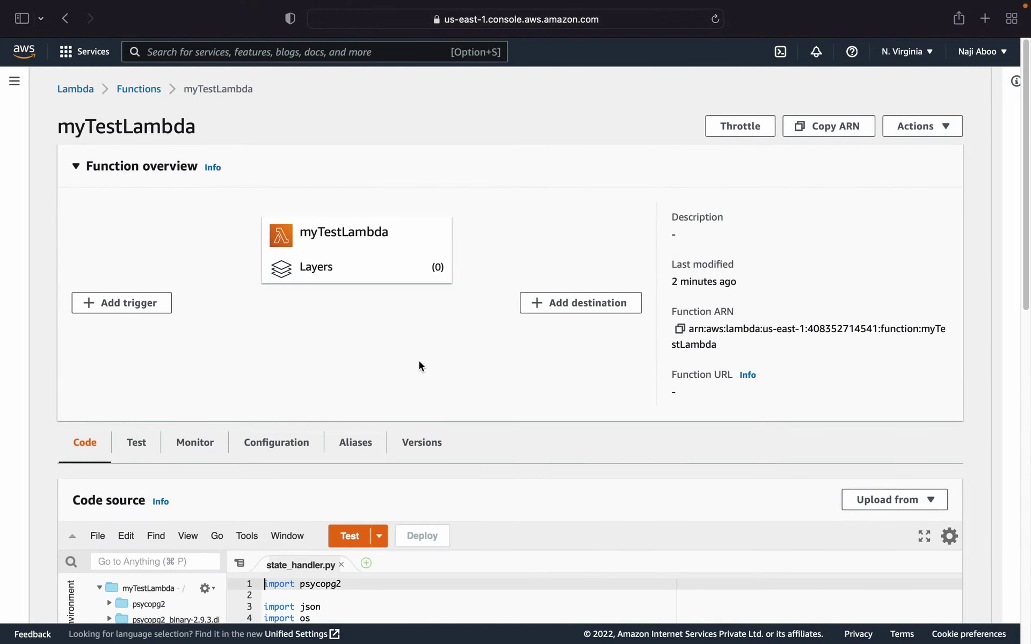
scroll(420, 361, "down", 1)
scroll(418, 360, "down", 4)
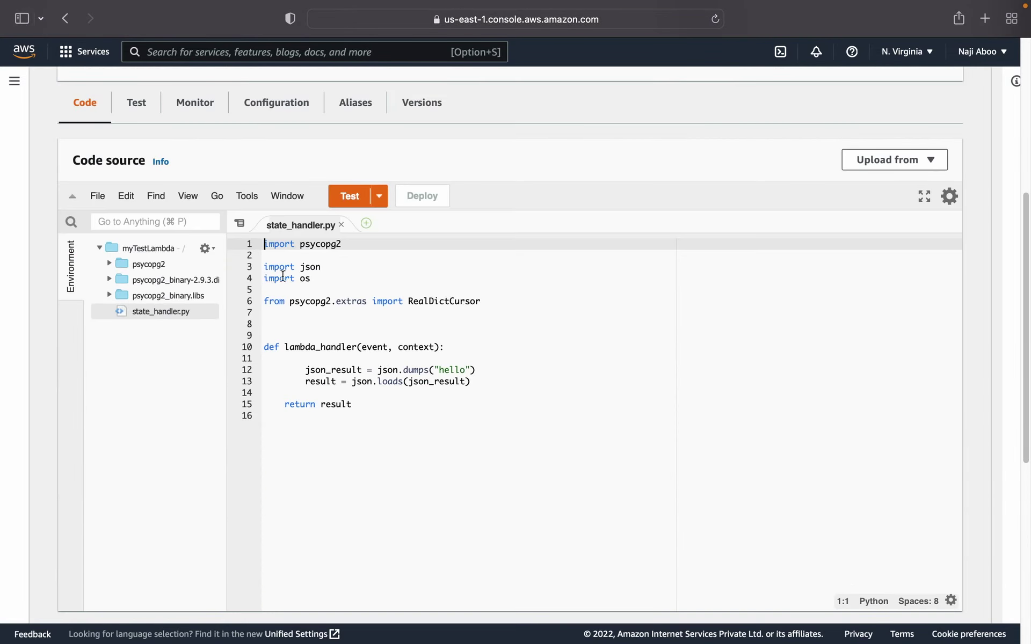
Create a test event named testify, clear its sample key-value lines, and save it
left_click(350, 196)
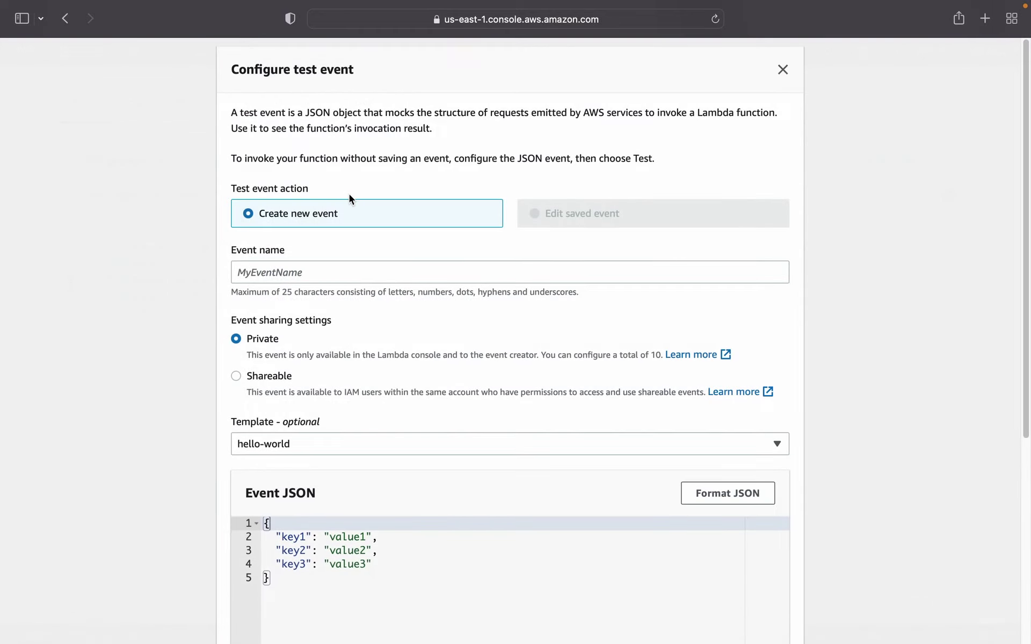
left_click(316, 273)
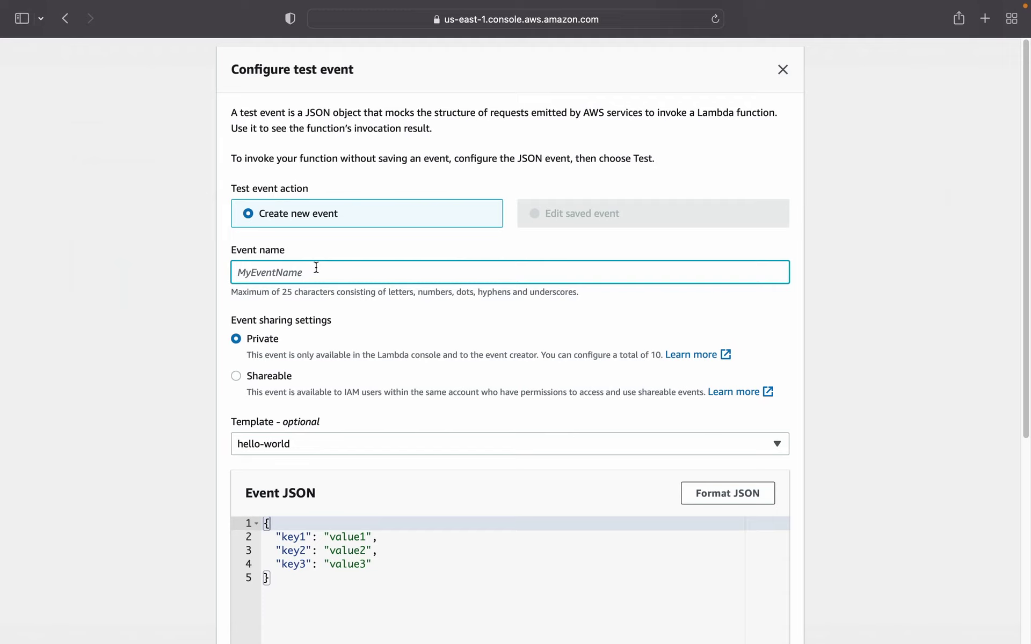
type("testn=f===")
key("BackSpace")
key("BackSpace")
key("BackSpace")
key("BackSpace")
key("BackSpace")
type("fn")
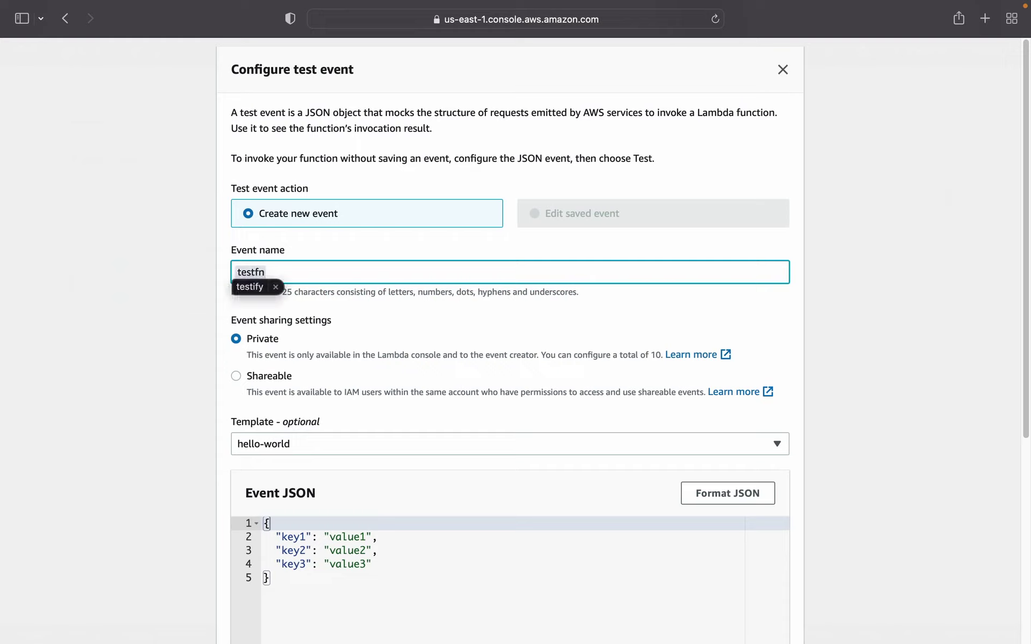
left_click(257, 287)
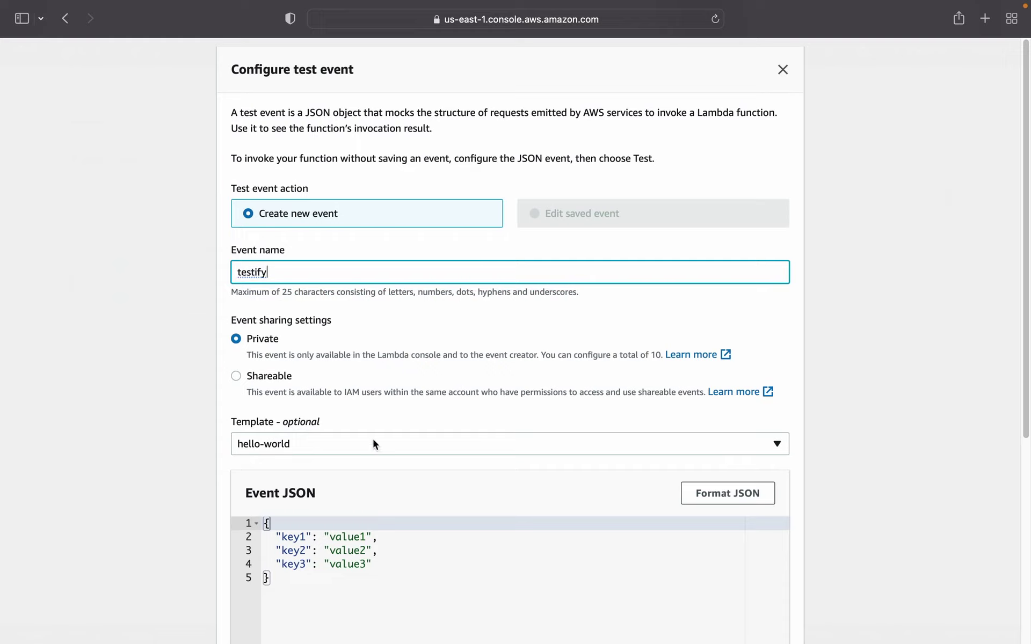
left_click(275, 536)
left_click_drag(274, 537, 375, 567)
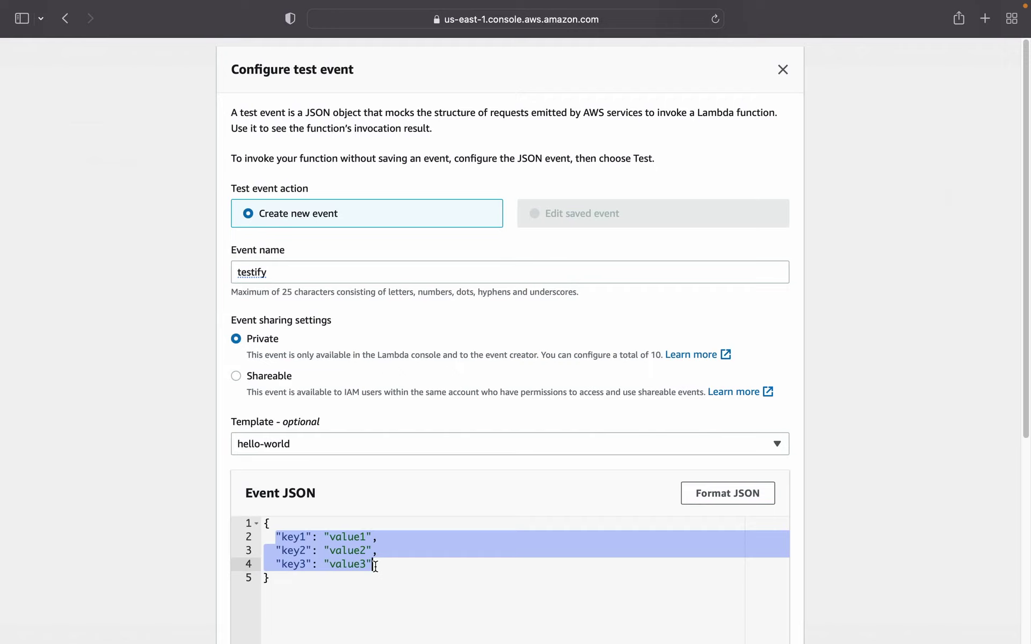
key("BackSpace")
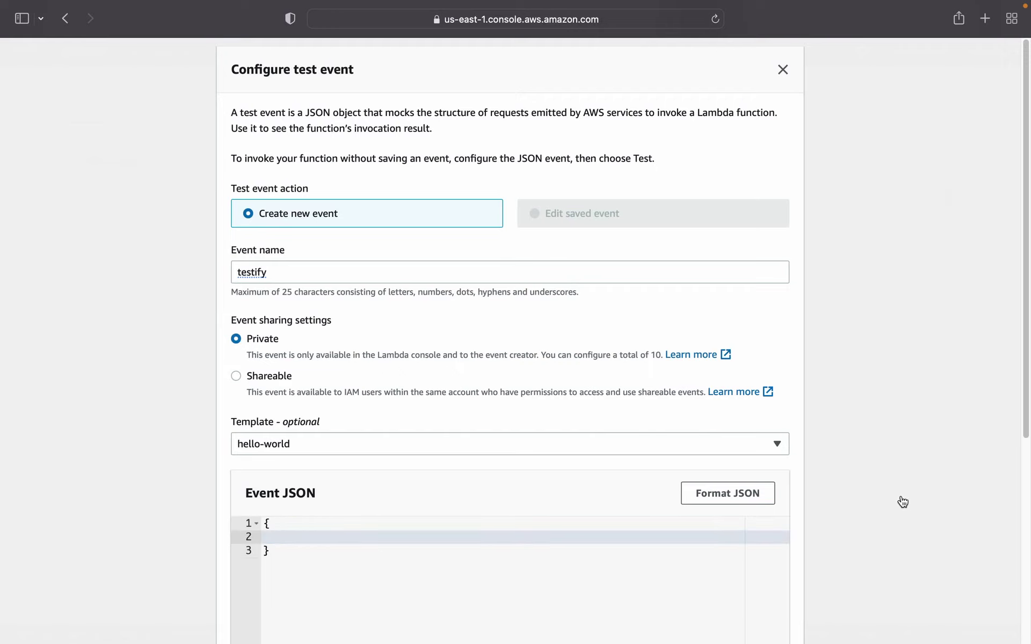
scroll(903, 502, "down", 5)
left_click(773, 613)
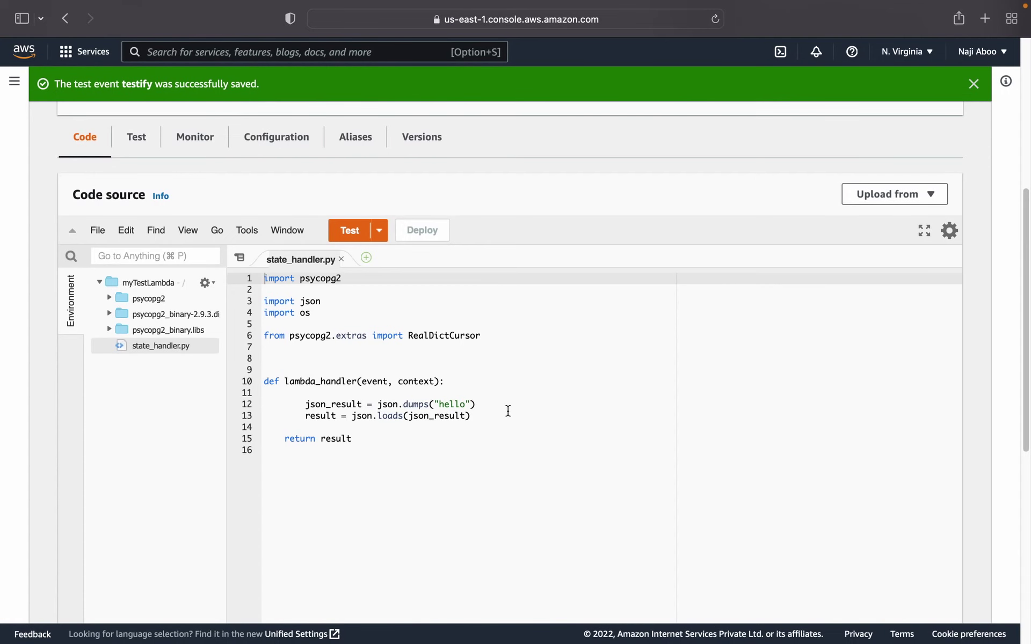
Run testify and inspect the Runtime.ImportModuleError about missing module lambda_function
left_click(349, 234)
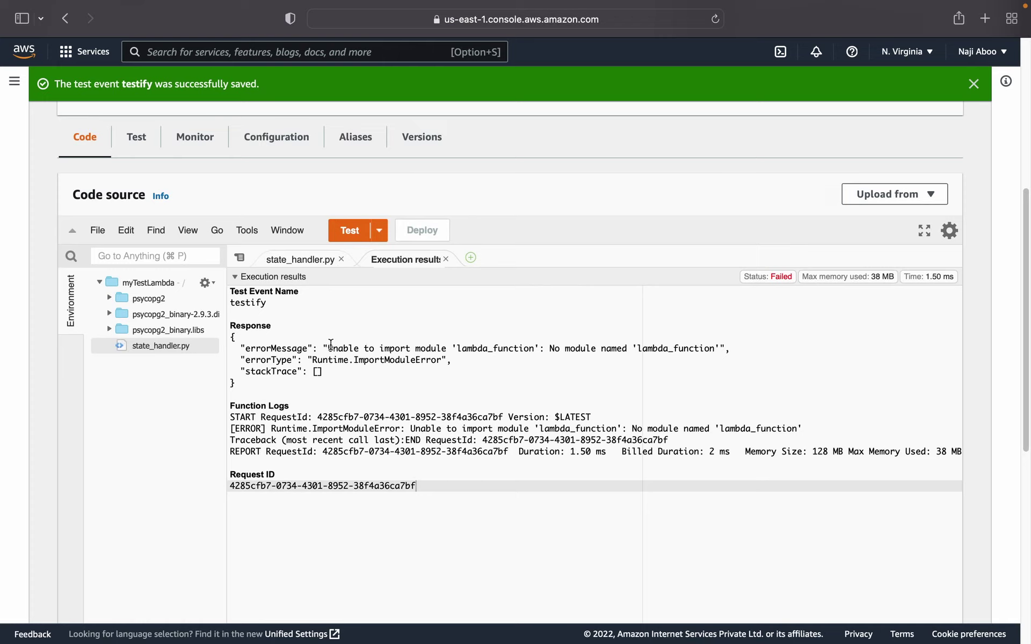
left_click_drag(329, 350, 720, 349)
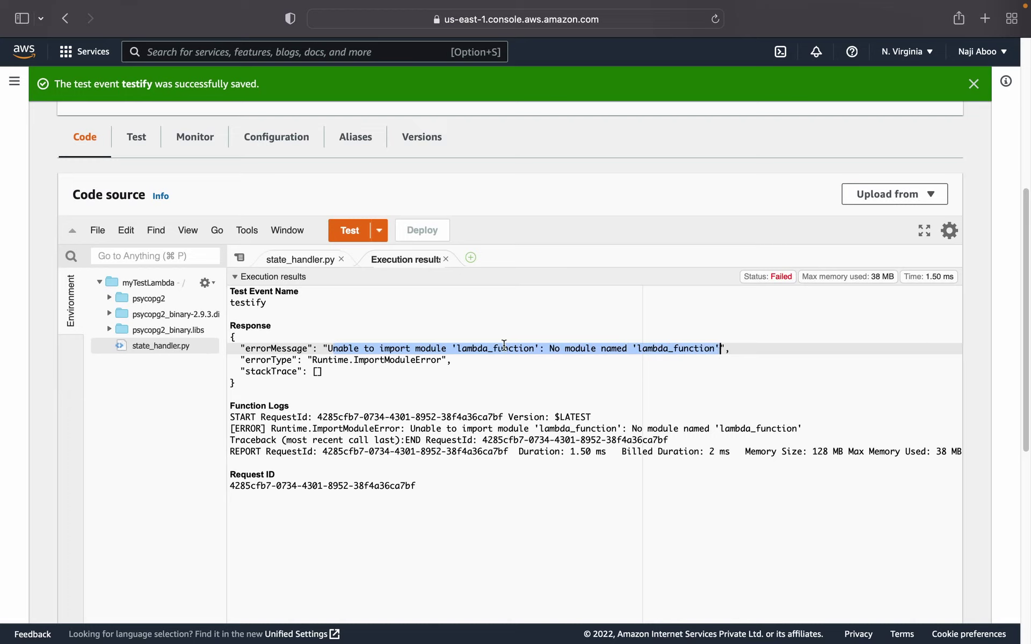
left_click(483, 349)
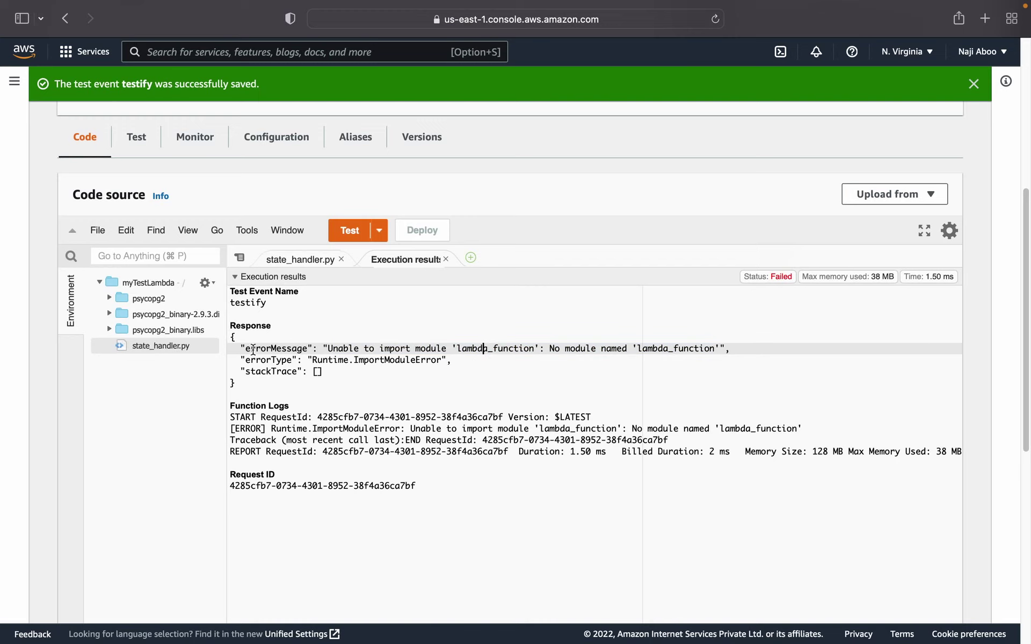
left_click_drag(252, 349, 733, 350)
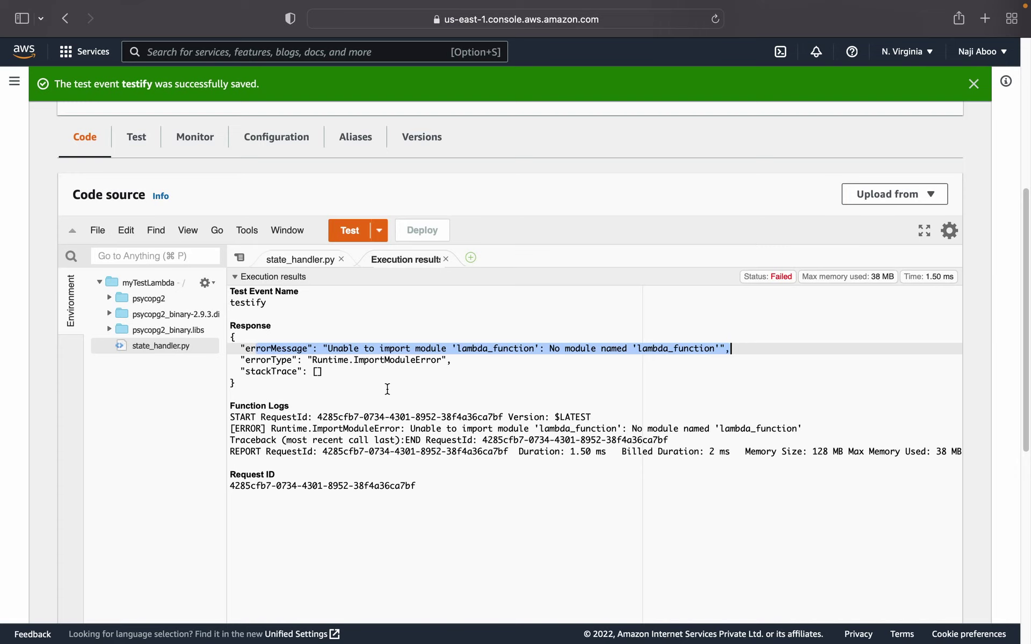
scroll(390, 387, "up", 8)
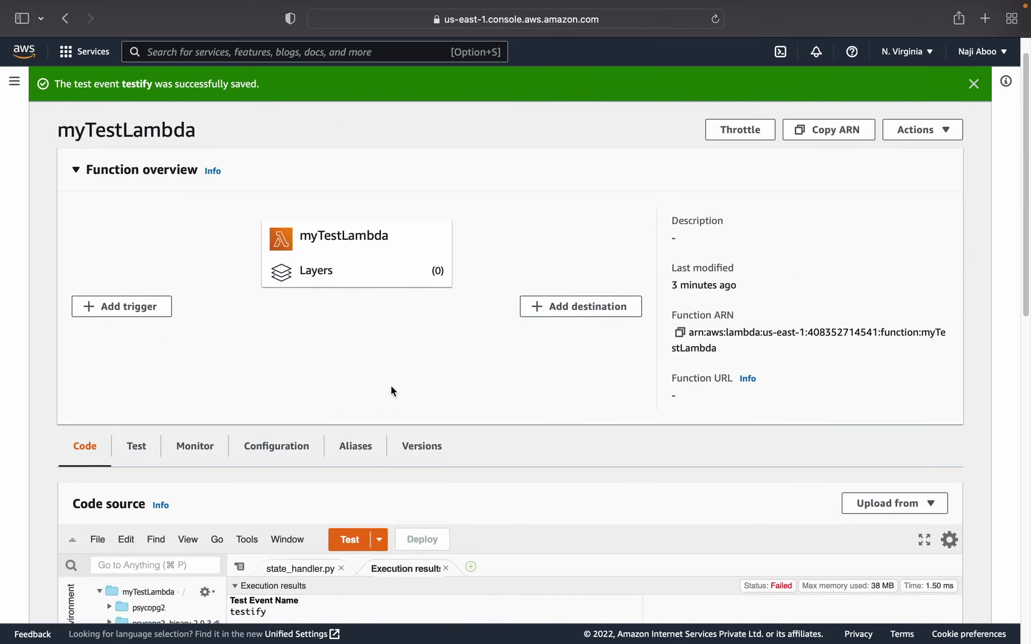
scroll(394, 387, "down", 2)
scroll(416, 403, "down", 10)
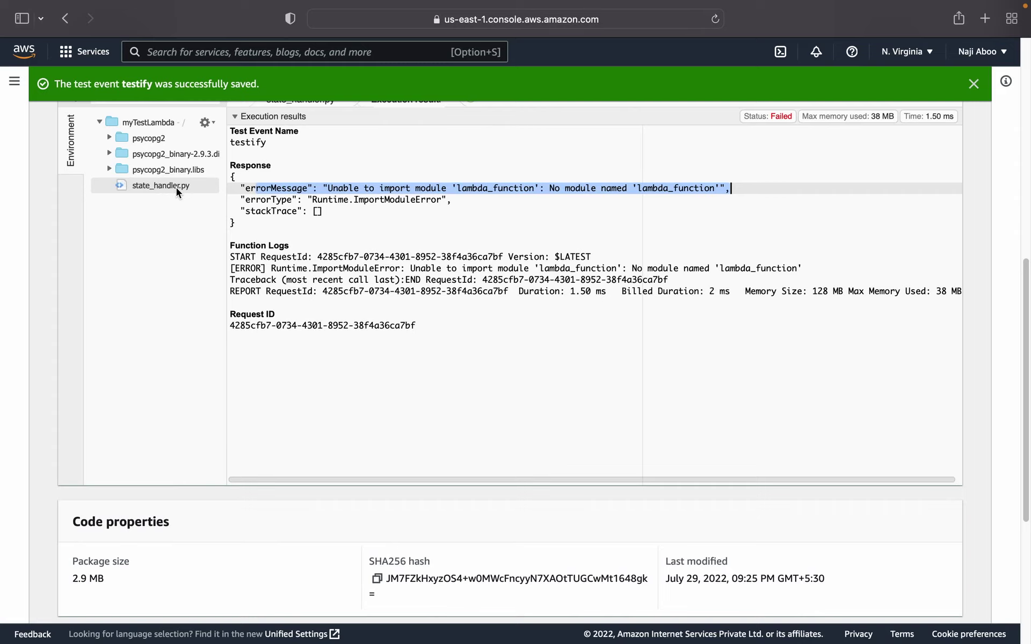
scroll(505, 275, "down", 3)
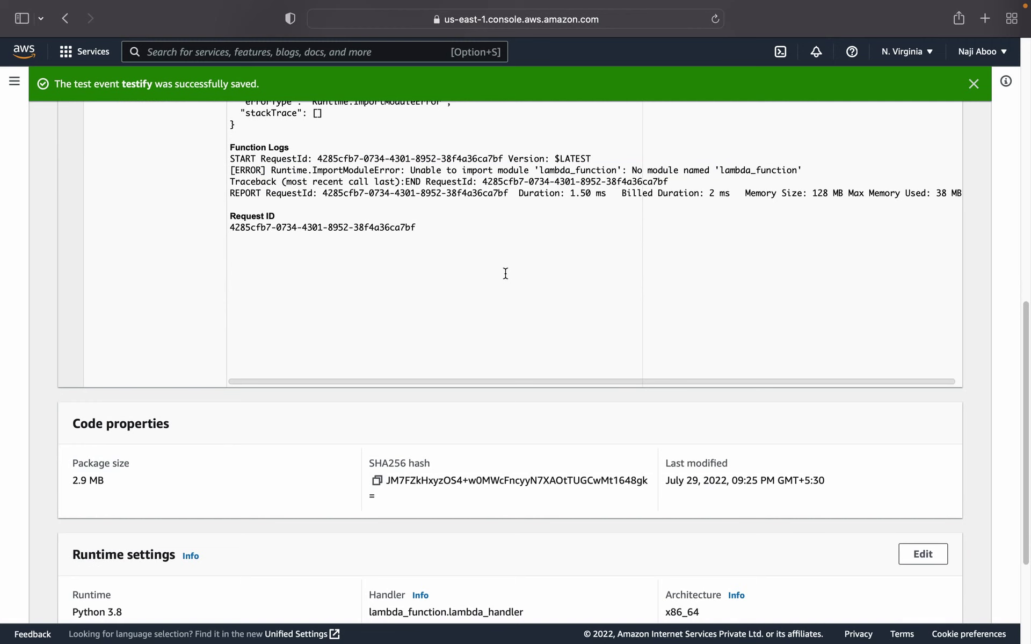
scroll(505, 273, "up", 5)
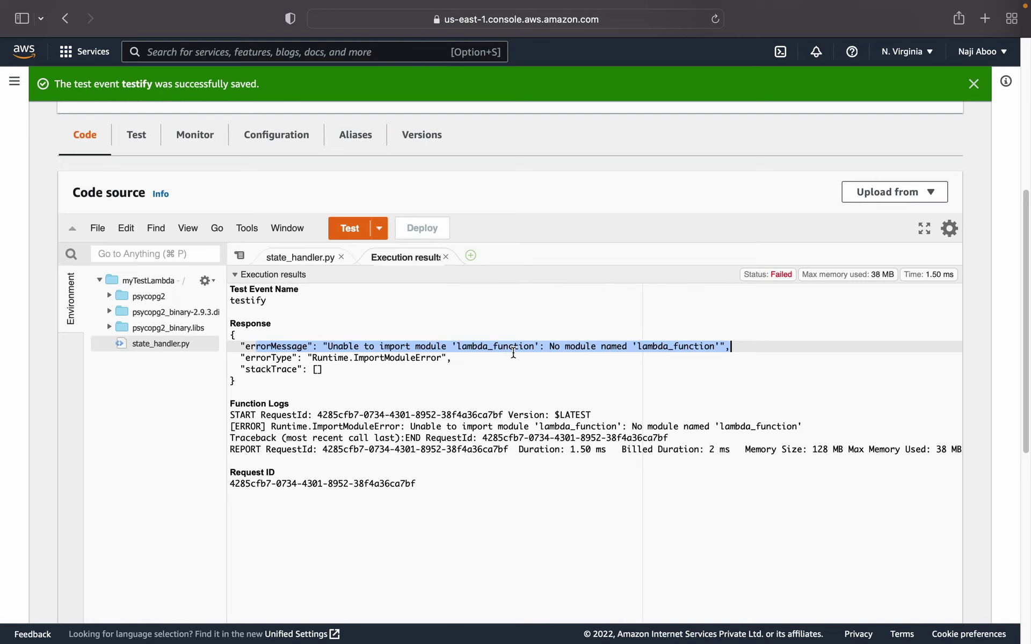
scroll(528, 420, "up", 5)
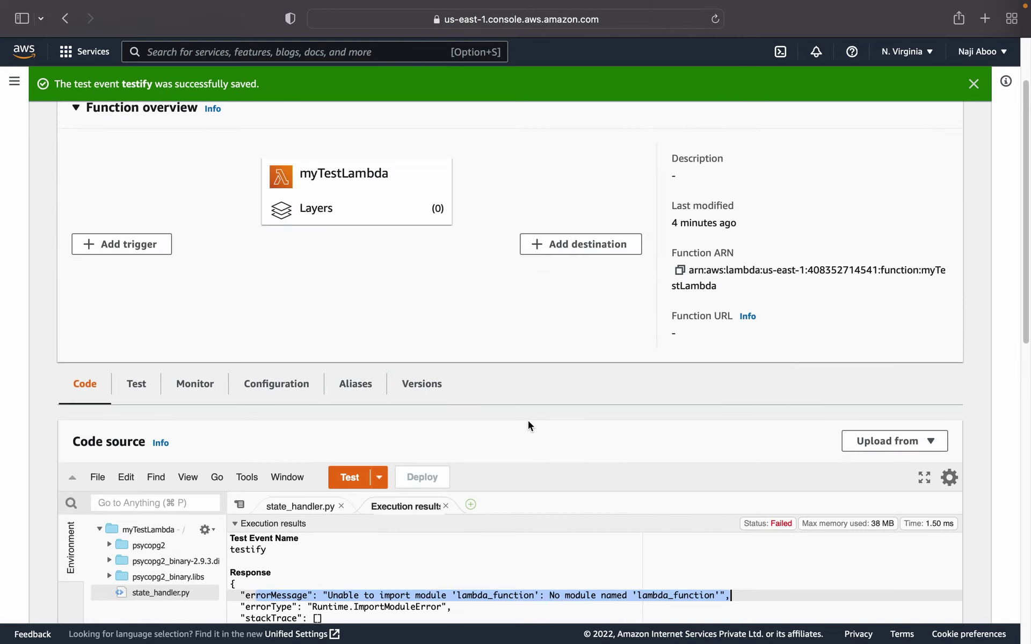
scroll(535, 431, "down", 8)
scroll(534, 433, "down", 5)
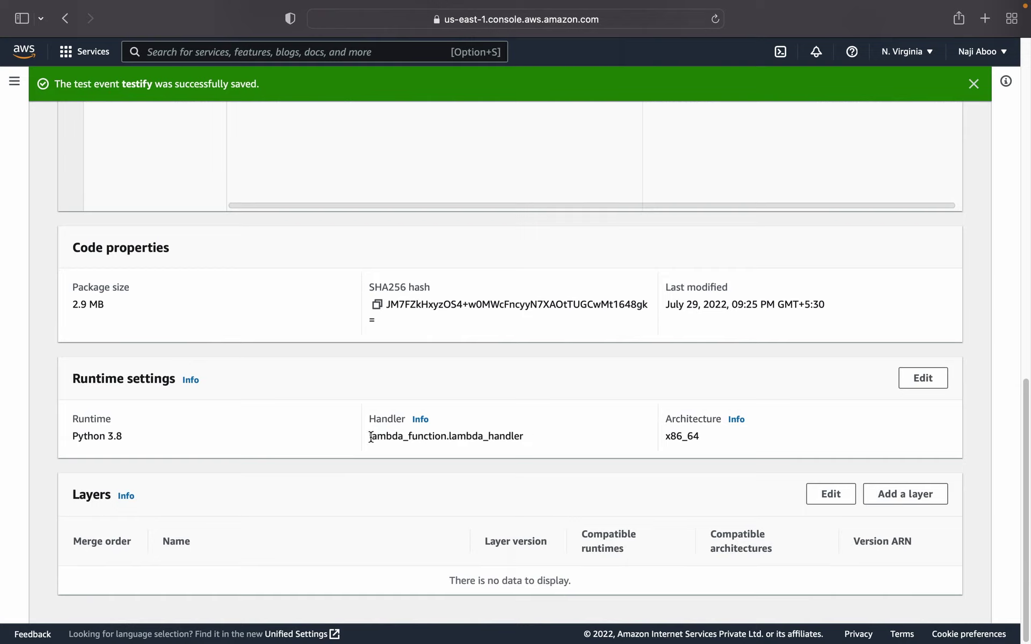
Inspect the lambda_function part of the lambda_function.lambda_handler handler value
left_click_drag(370, 437, 524, 435)
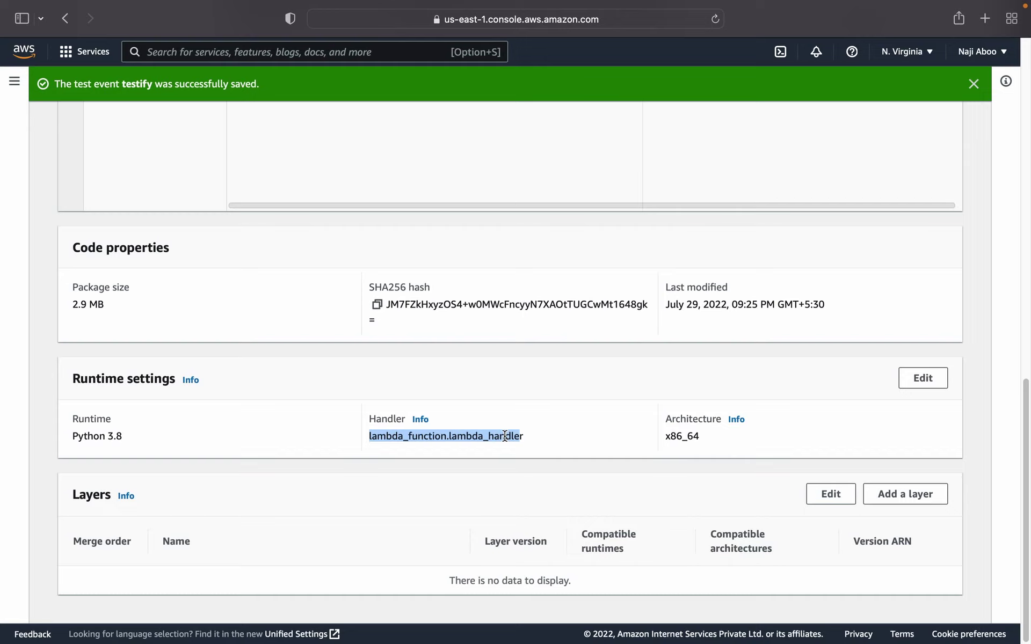
left_click(435, 437)
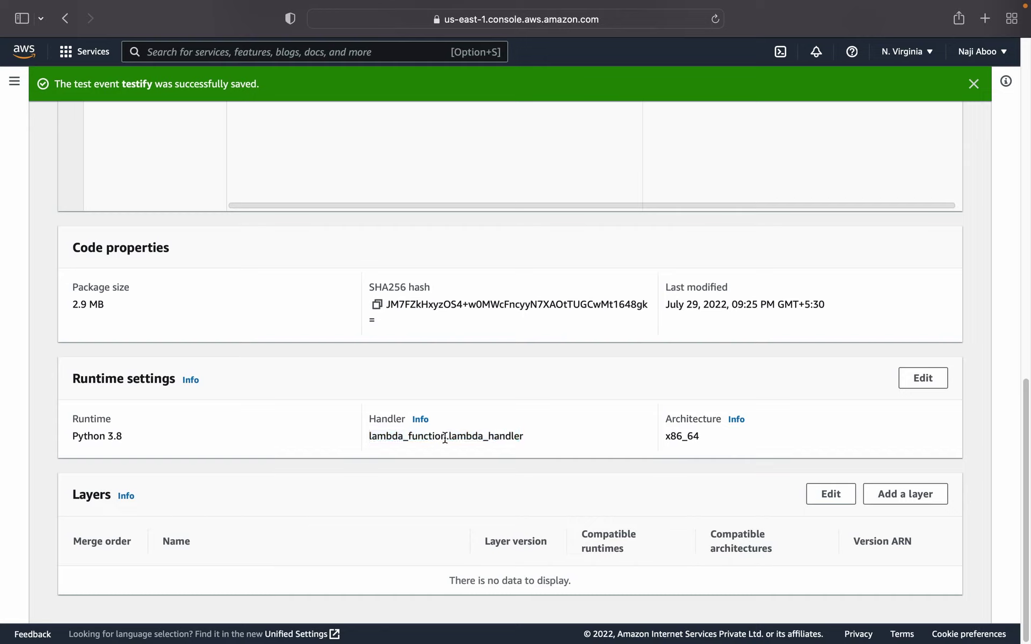
left_click_drag(448, 436, 372, 436)
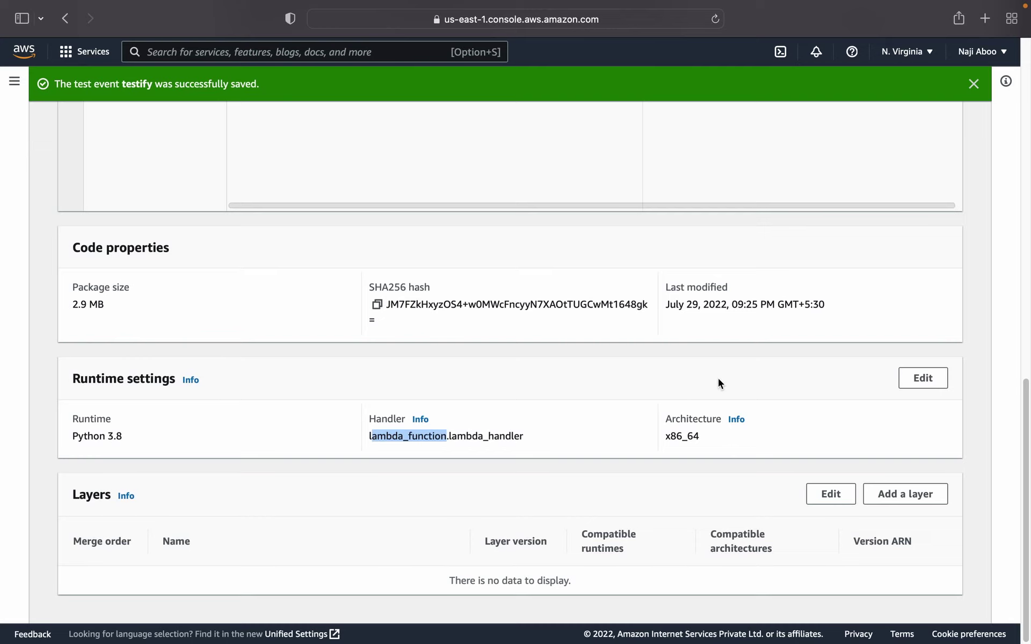
scroll(717, 377, "up", 10)
scroll(718, 378, "down", 8)
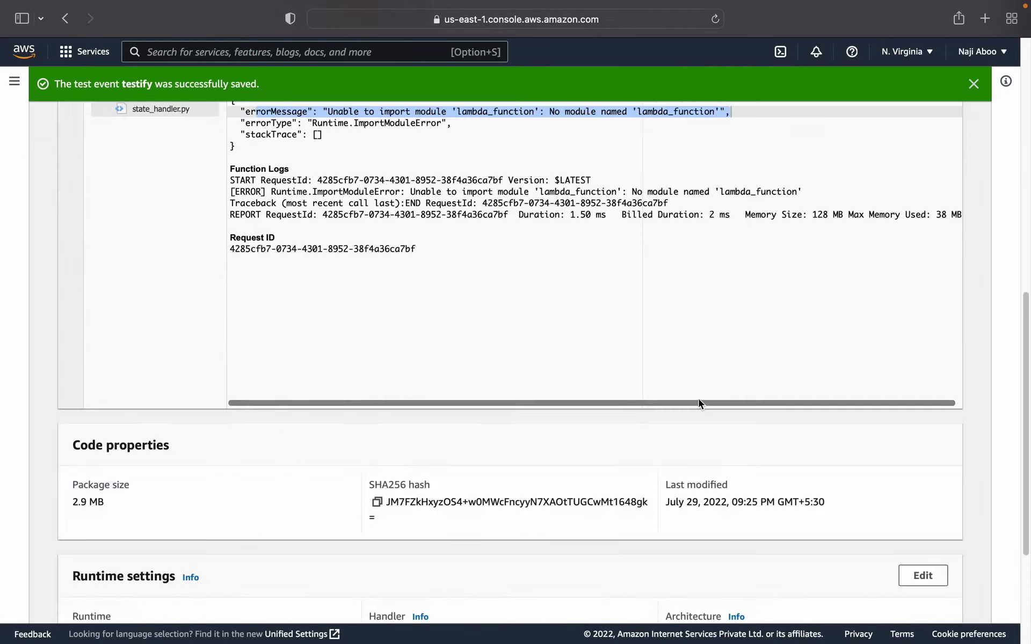
scroll(698, 398, "down", 4)
Replace lambda_function with state_handler in the Handler field and save
left_click(911, 459)
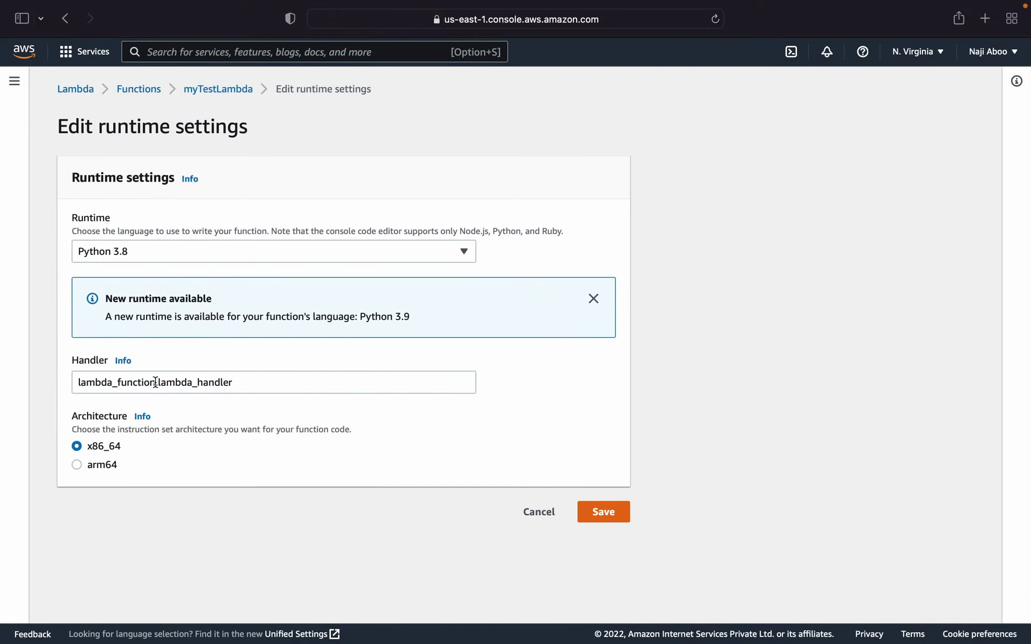
left_click_drag(156, 383, 54, 377)
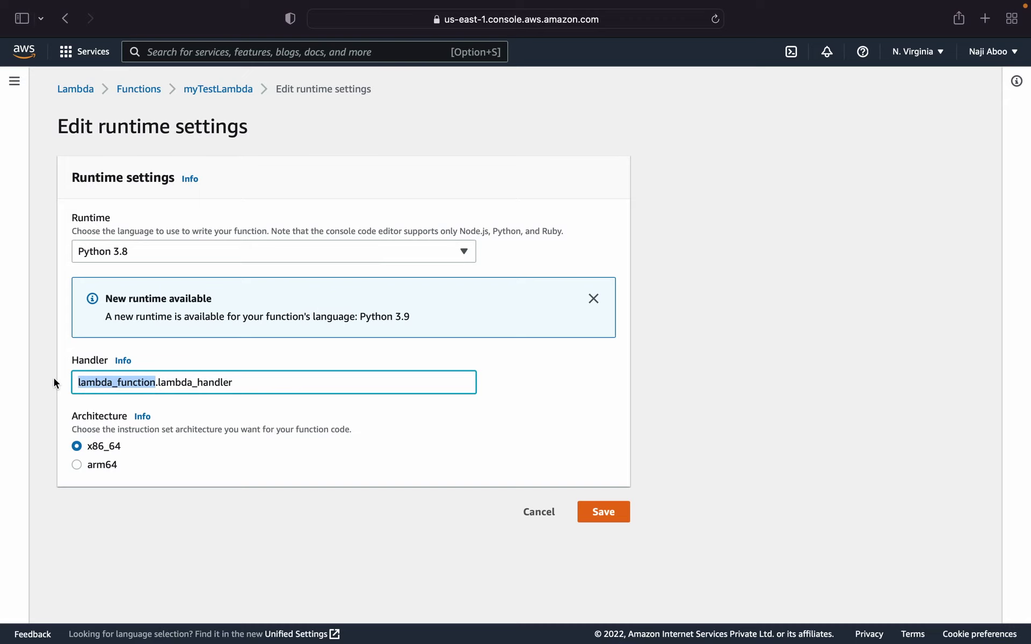
type("state_")
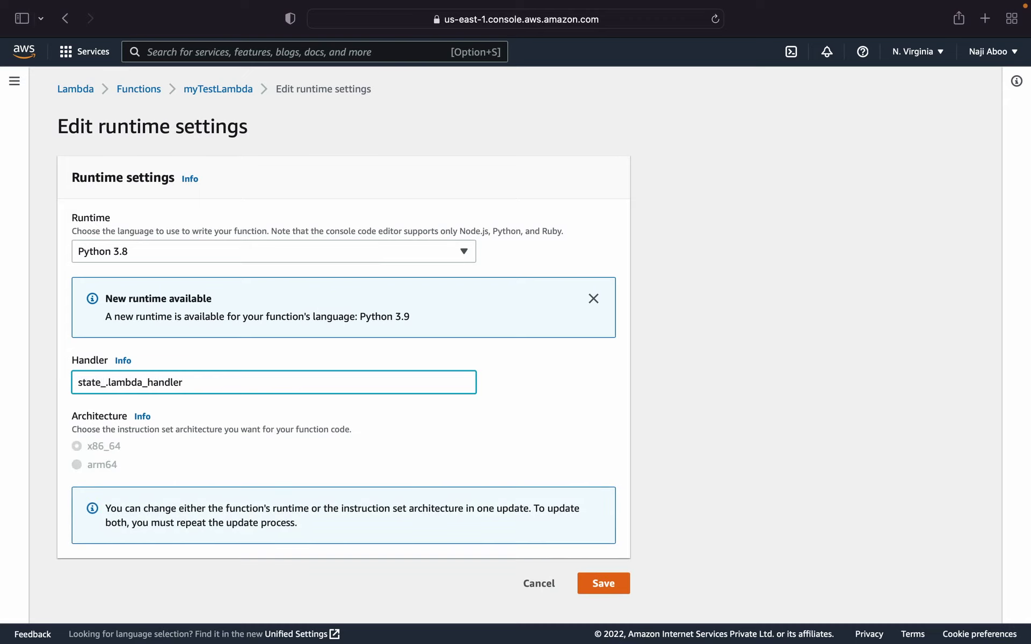
type("ha.lambda_handler")
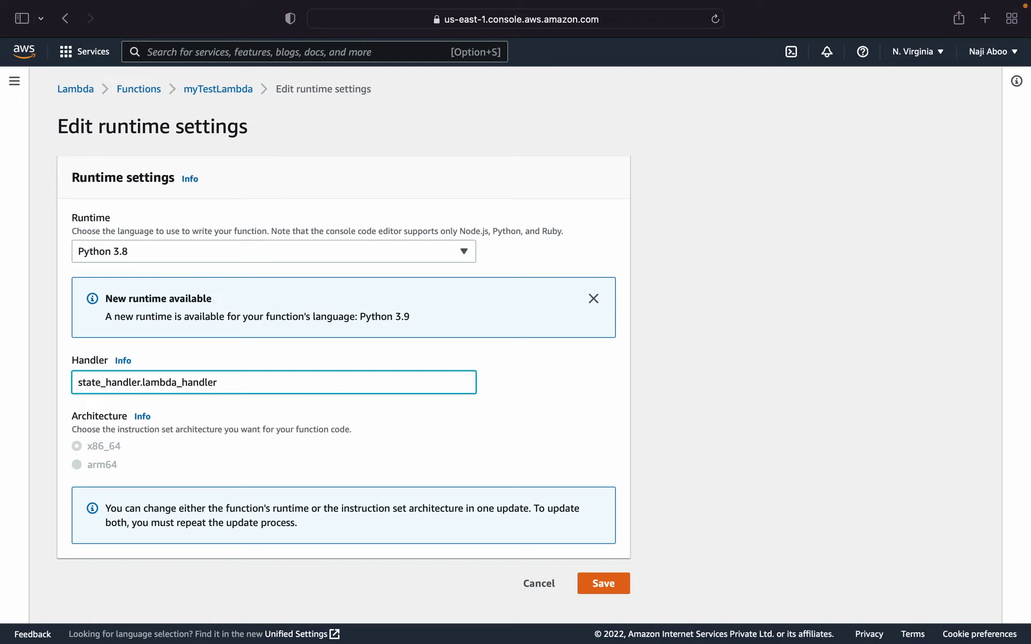
left_click(610, 583)
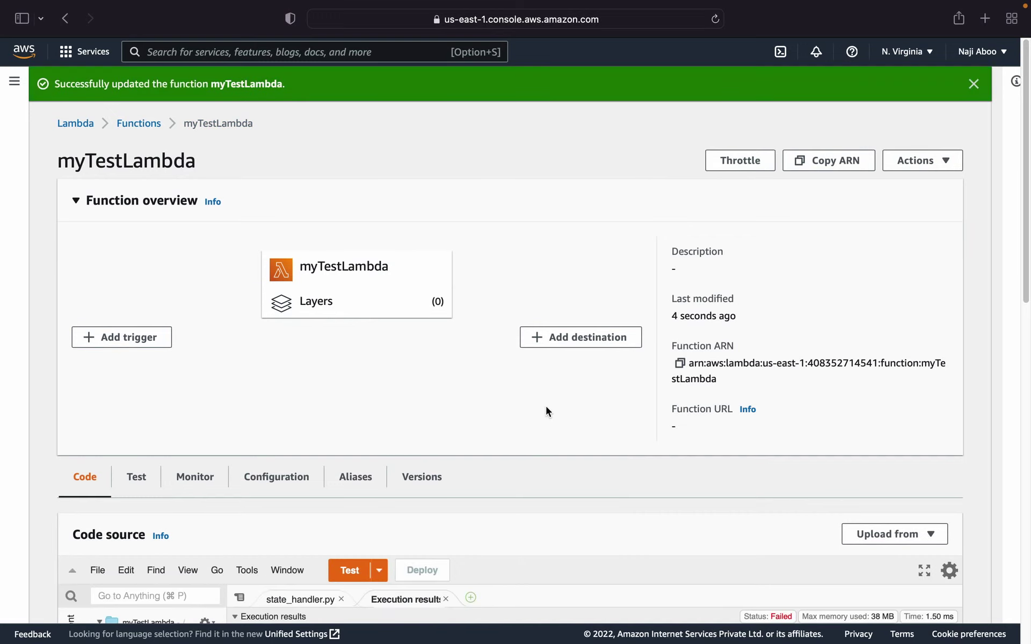
scroll(546, 406, "down", 4)
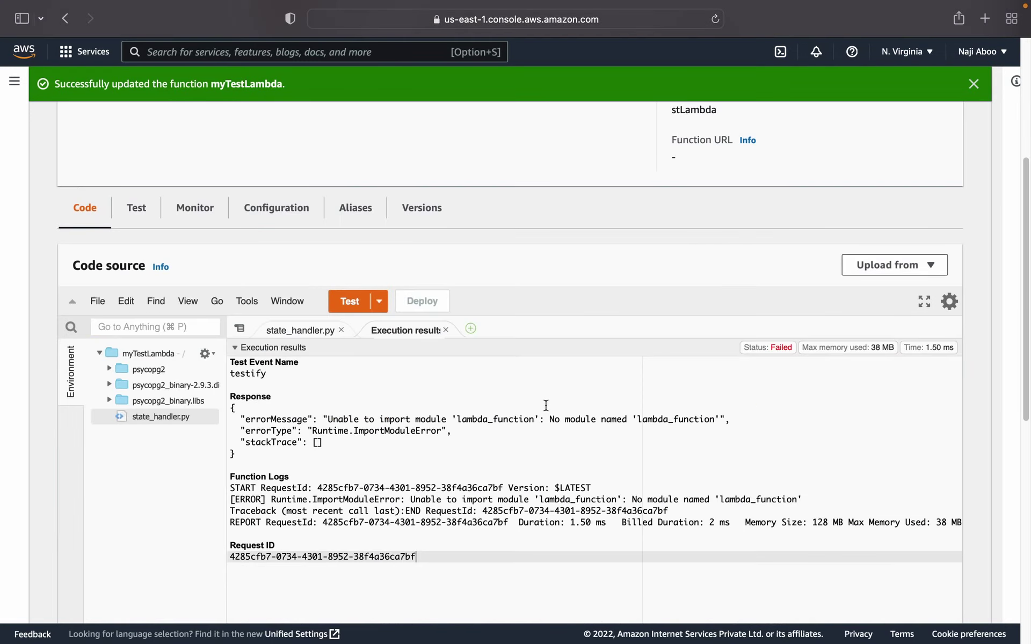
Rerun testify, which fails with an unindent error at line 15, then reopen state_handler.py
left_click(351, 302)
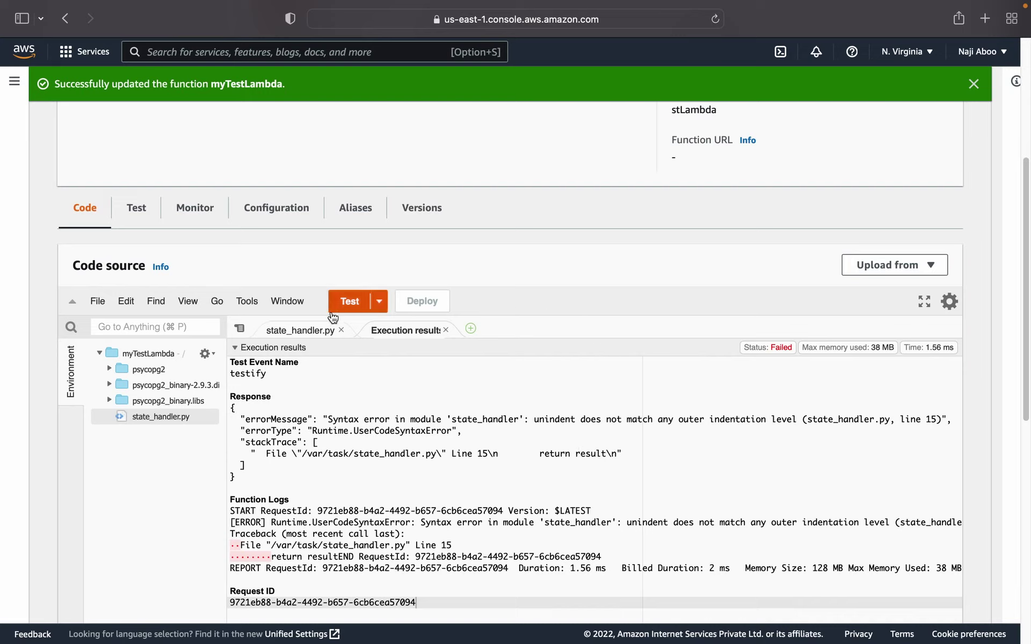
left_click(301, 330)
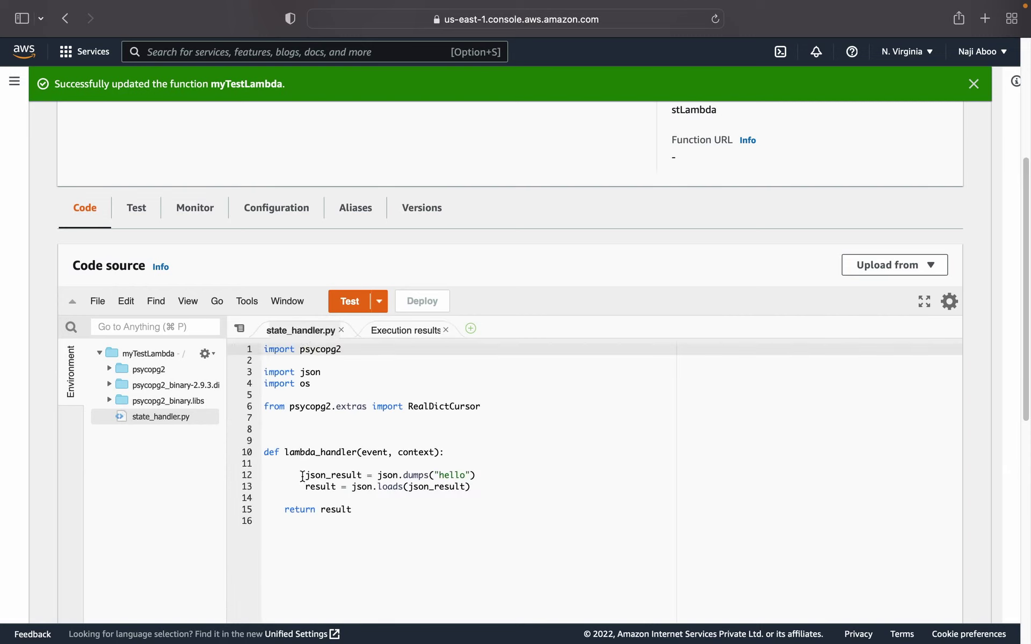
Replace lines 12–15 with a return of {'statusCode': 200, 'body': json.dumps('Hello')}
left_click_drag(307, 476, 363, 510)
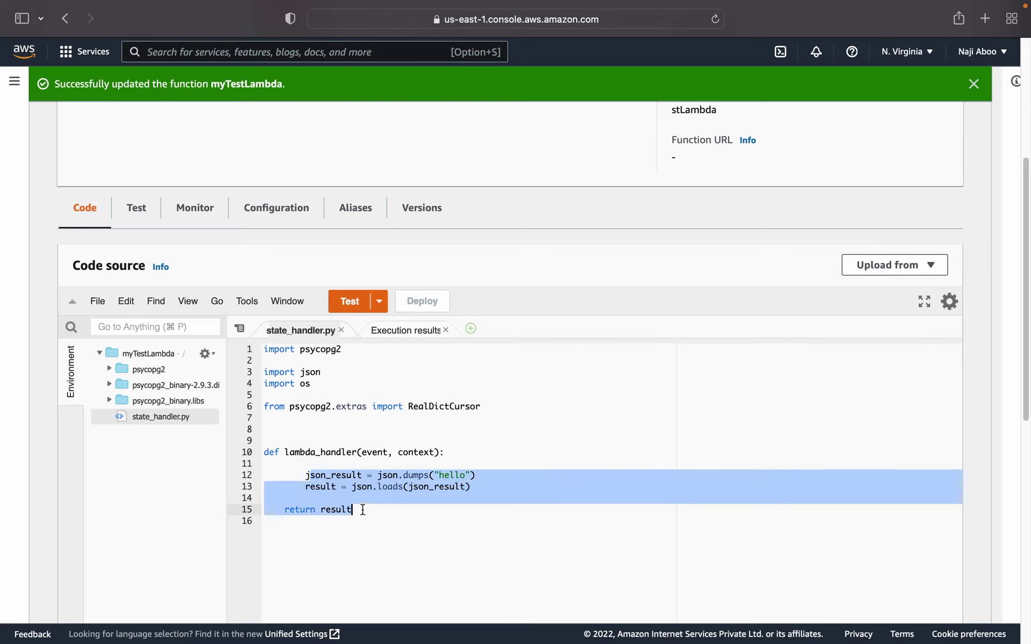
key("BackSpace")
key("BackSpace")
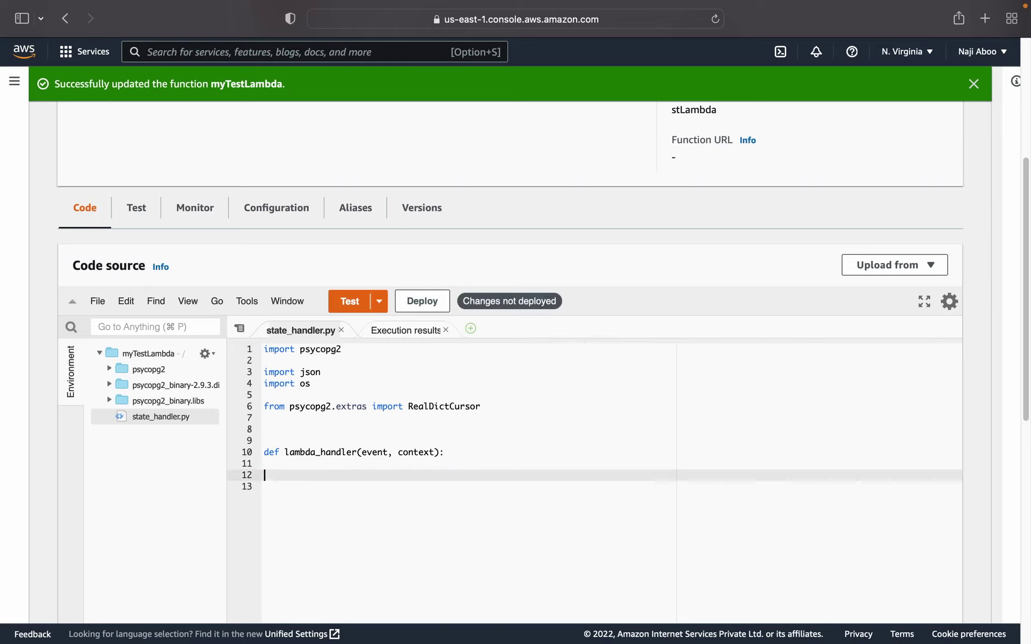
key("Up")
key("Up")
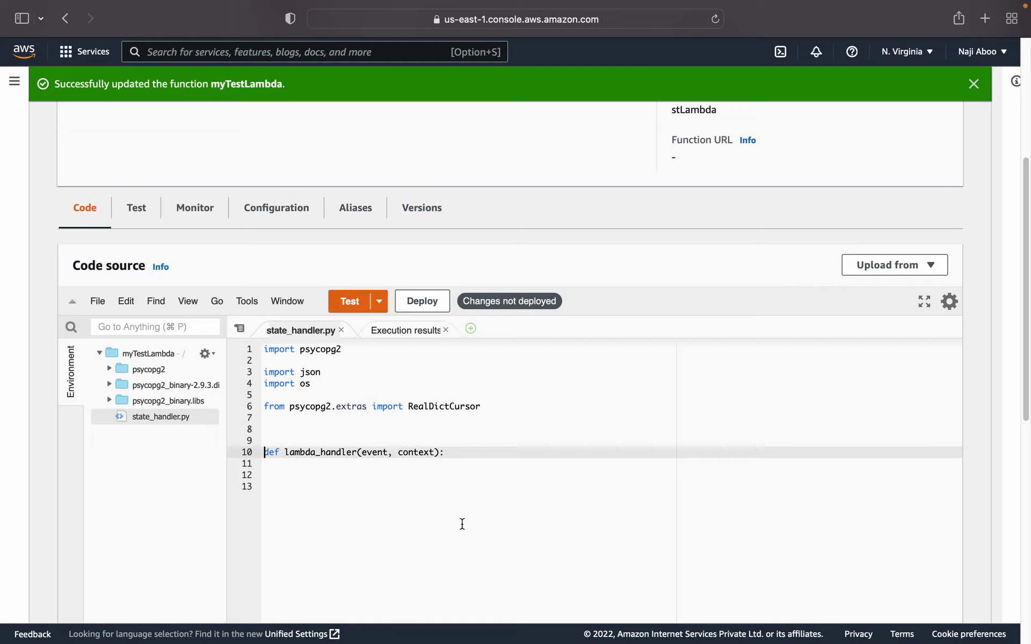
left_click(481, 452)
key("Return")
type("return")
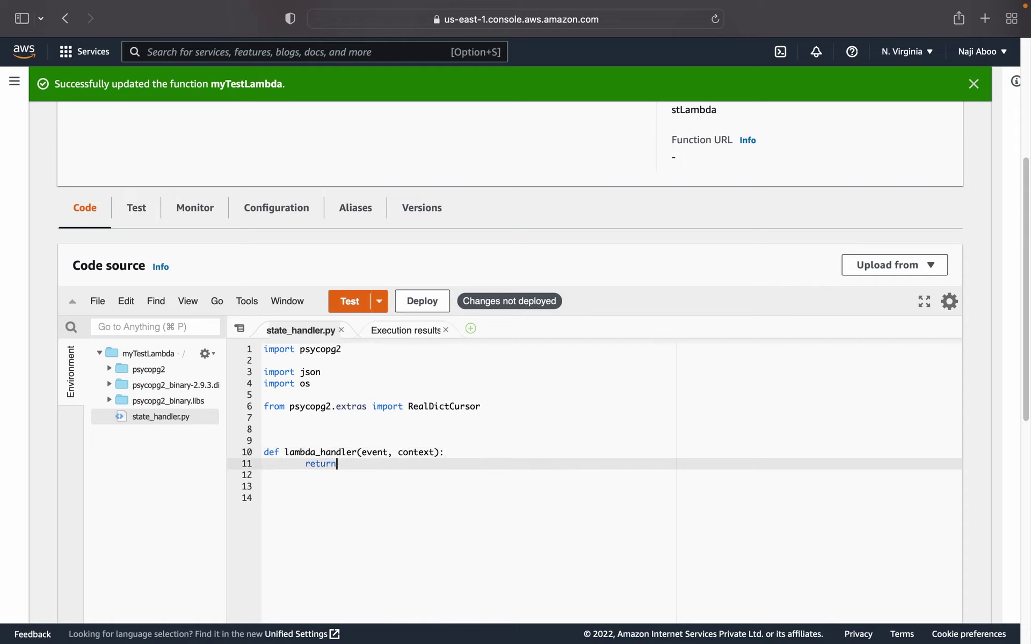
type("{")
key("Return")
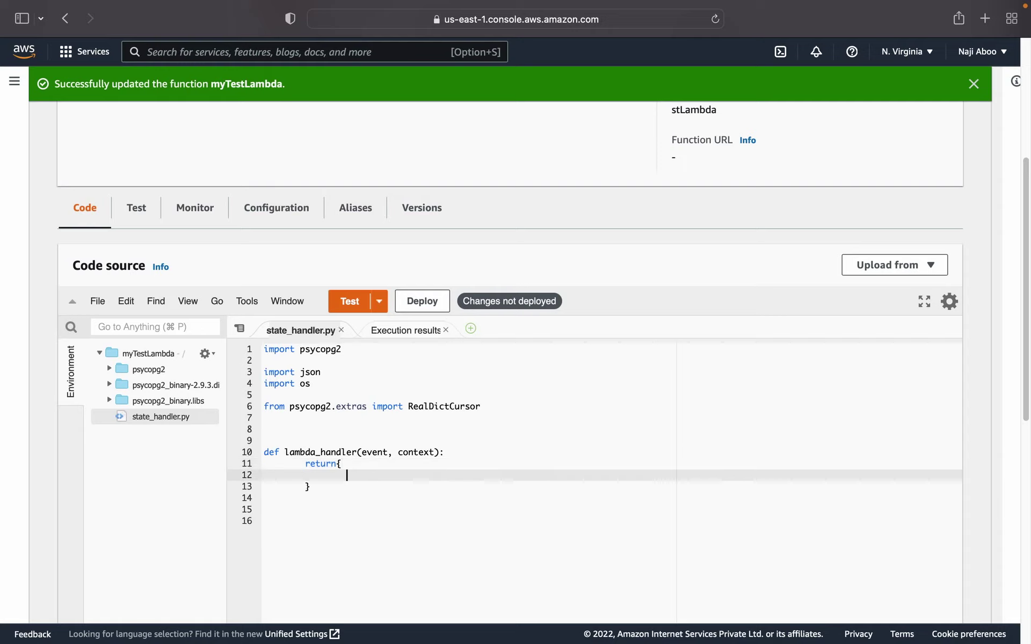
type("'status")
type("Code'")
type(":")
type("200")
type(",")
key("Return")
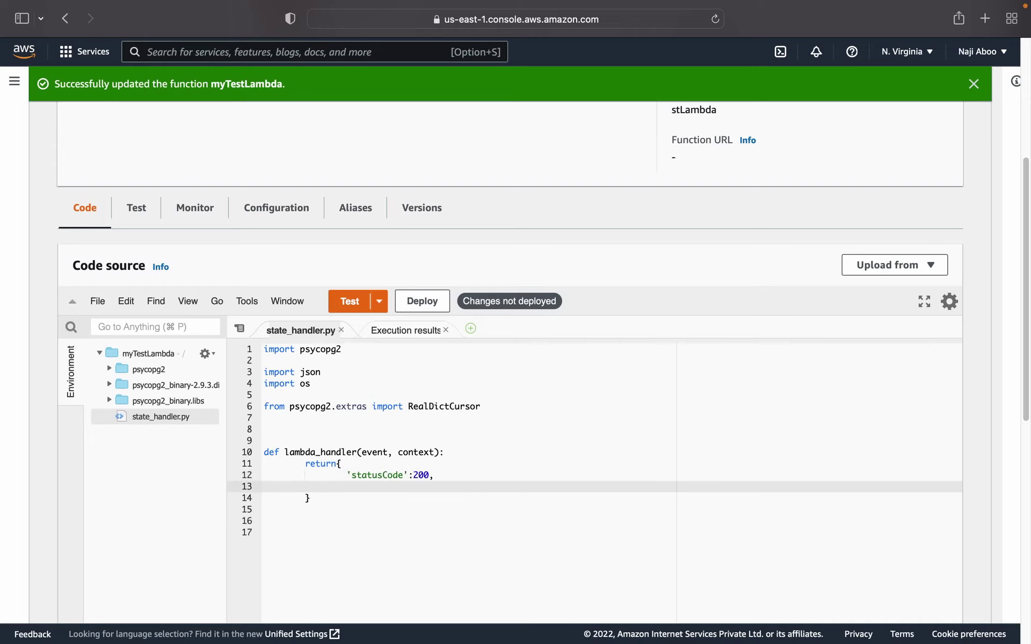
type("'bo")
key("BackSpace")
type("ody")
type(": j")
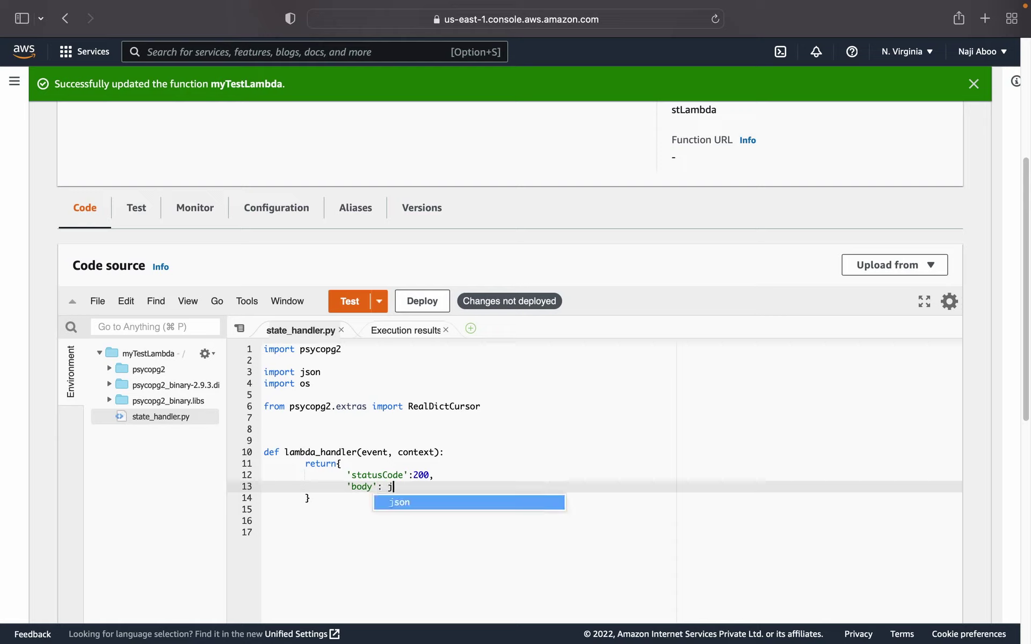
type("son.")
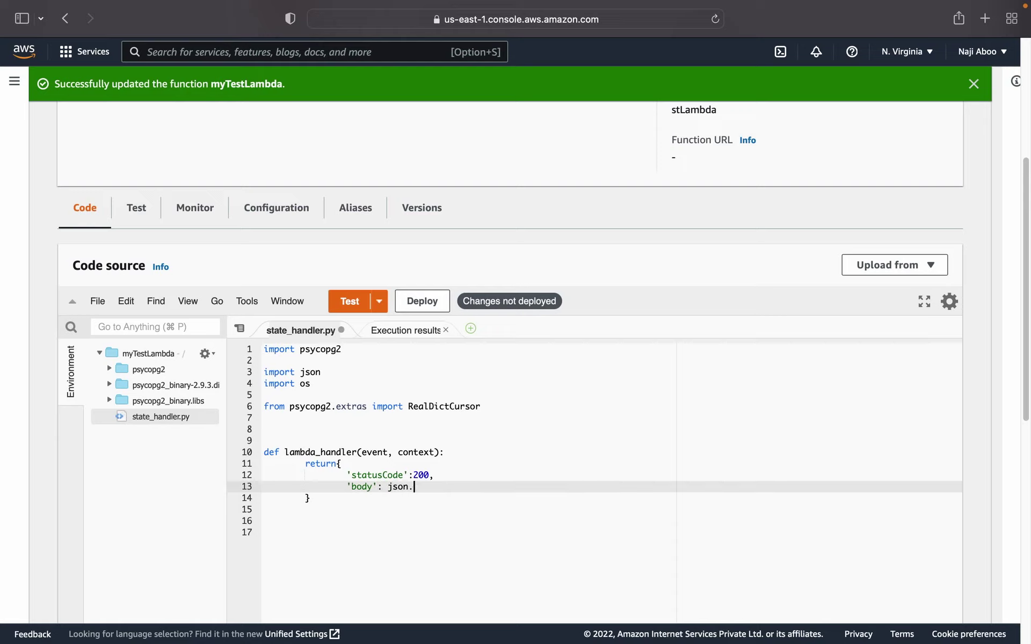
type("dum")
type("ps(")
type("'Hello")
Deploy the edited code, rerun testify, and expand the results showing the line-15 syntax error
left_click(422, 300)
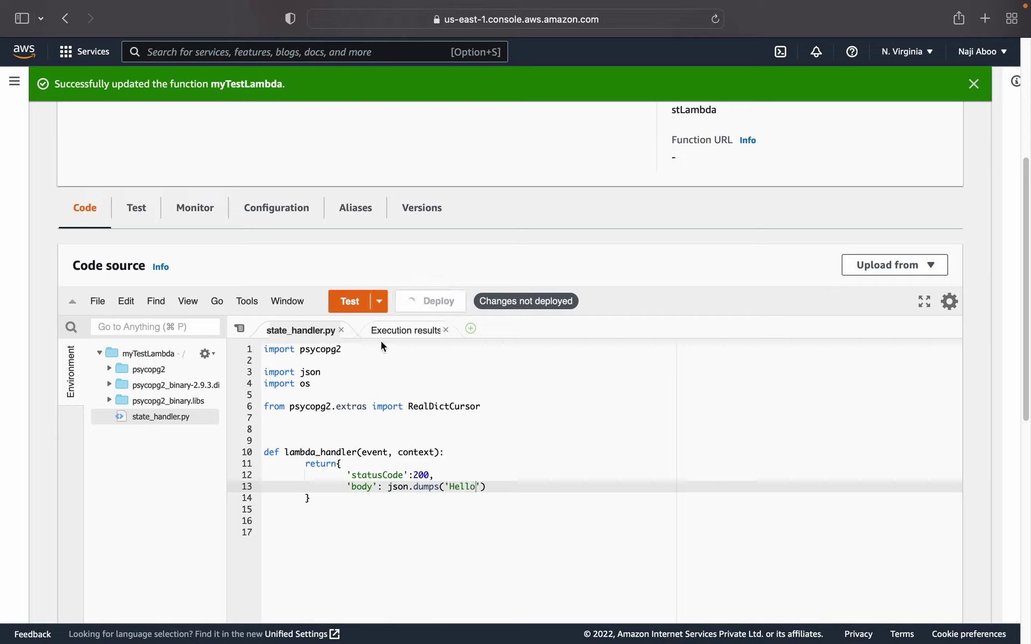
left_click(352, 302)
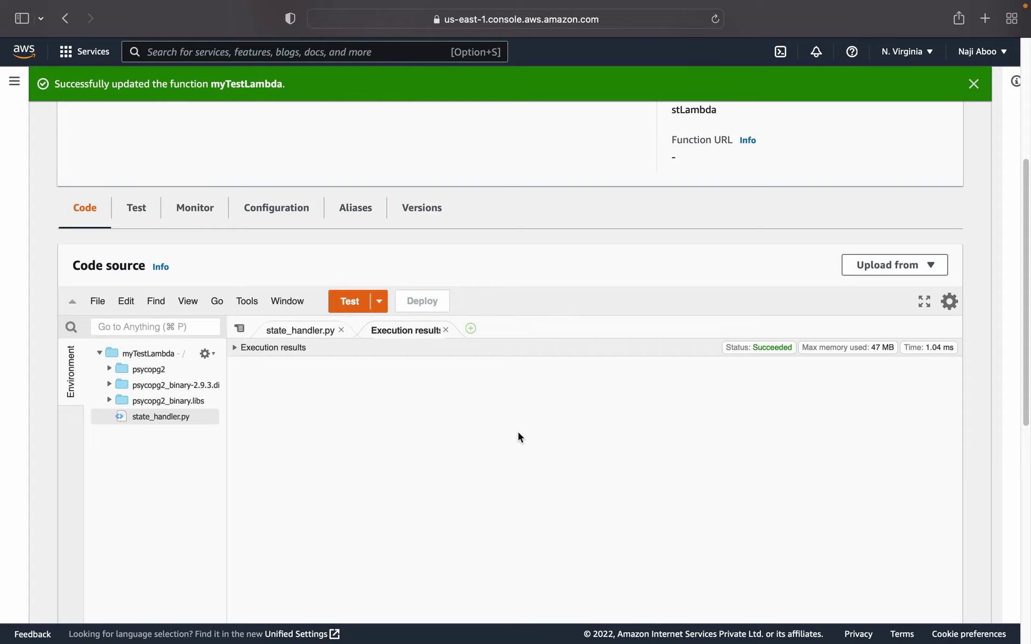
left_click(236, 348)
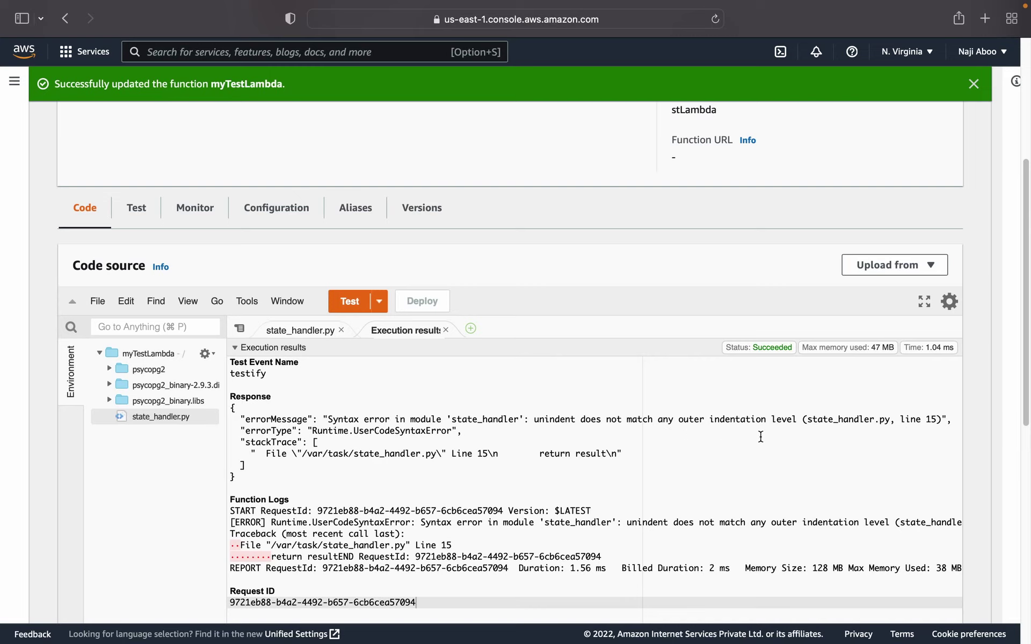
Open state_handler.py's file actions menu, then dismiss it without renaming the file
right_click(182, 414)
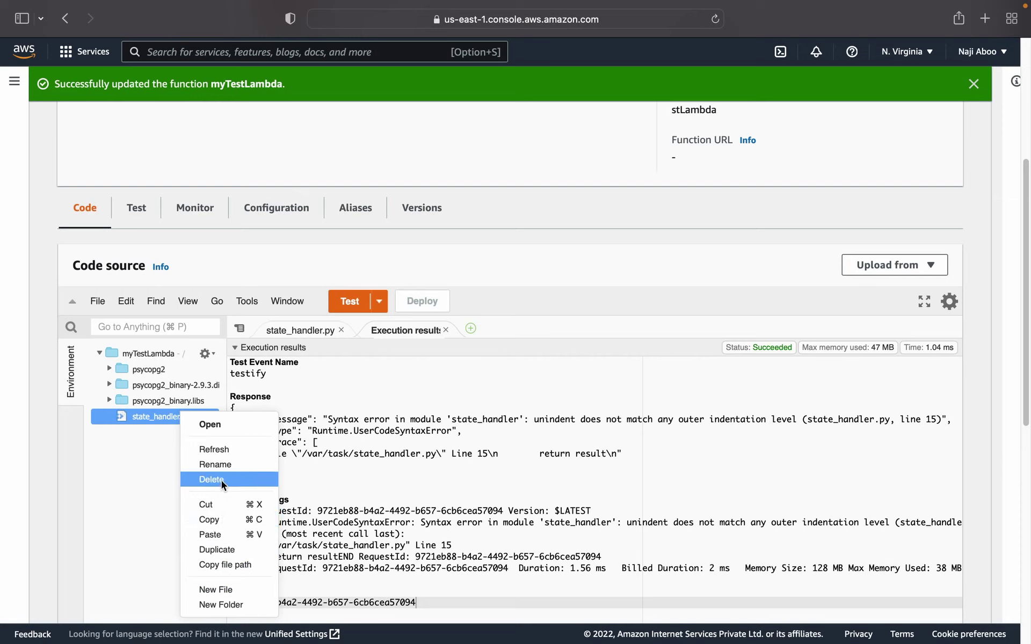
left_click(215, 465)
right_click(176, 419)
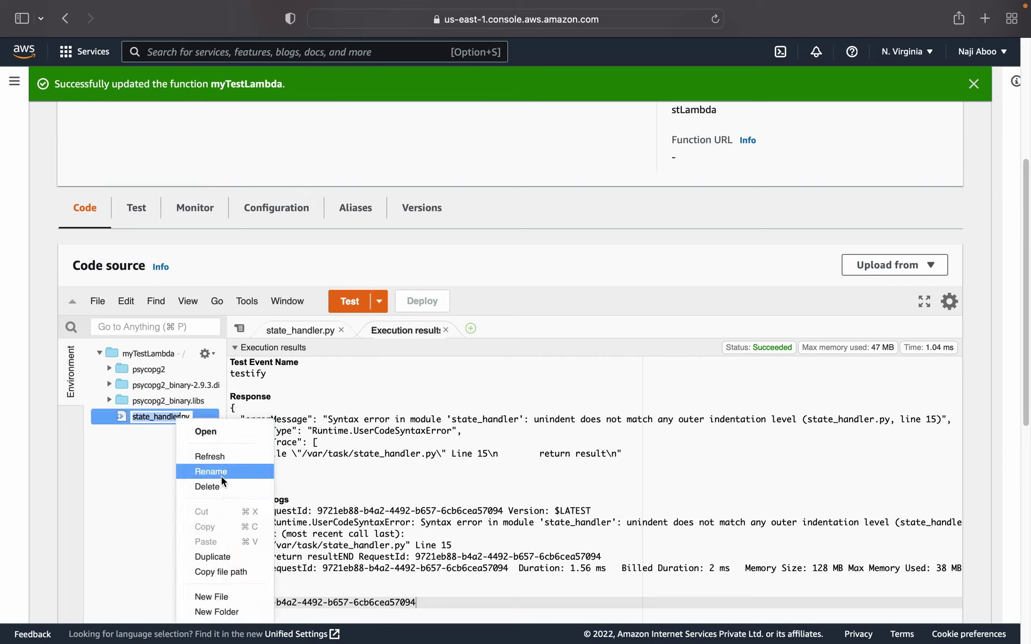
left_click(160, 414)
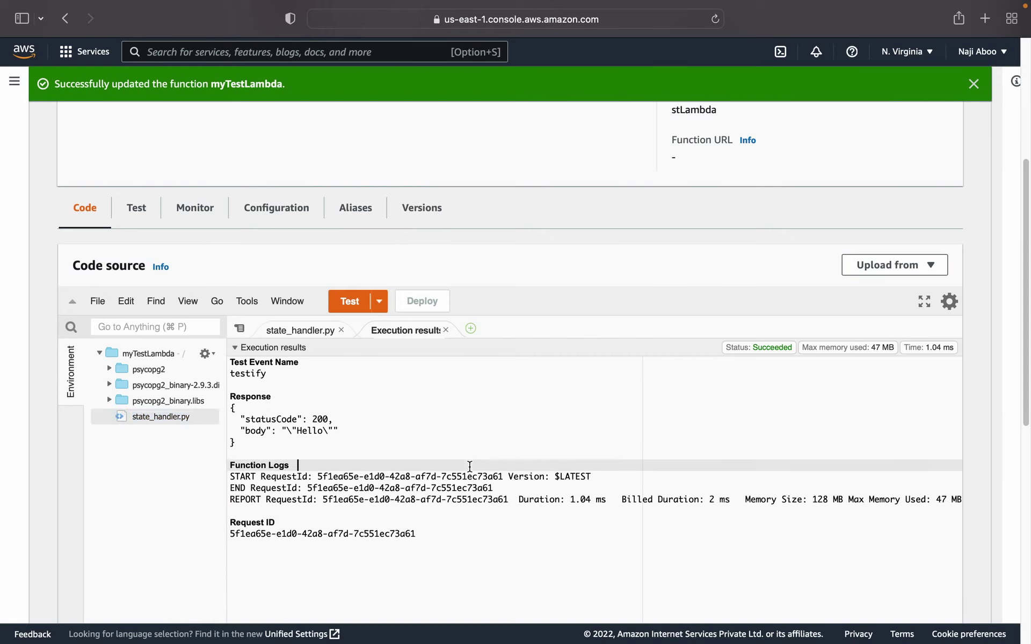
scroll(624, 509, "up", 3)
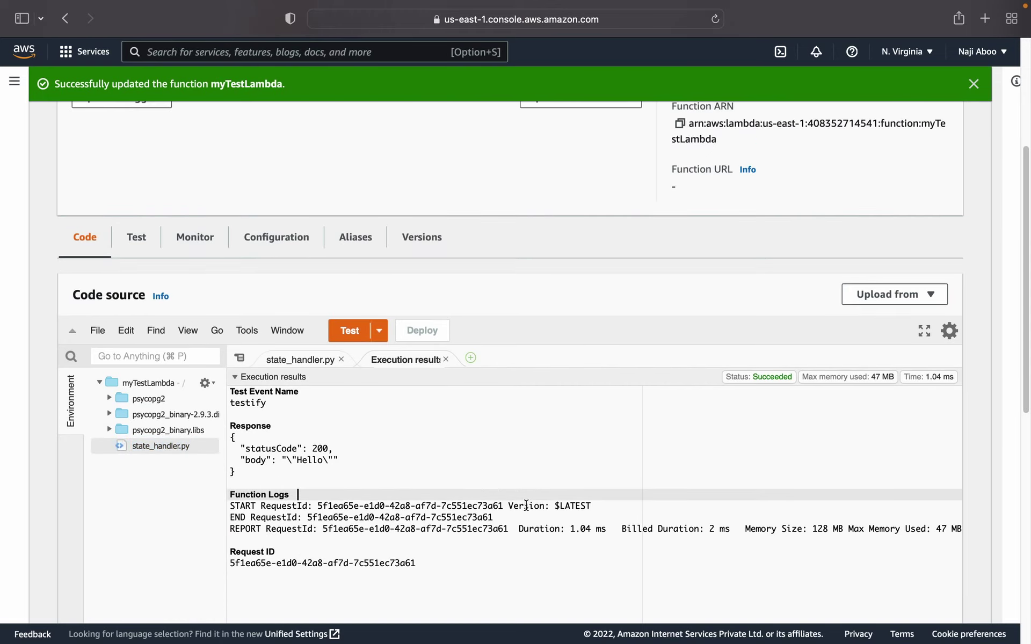
scroll(624, 509, "up", 8)
scroll(624, 510, "down", 10)
scroll(625, 512, "down", 3)
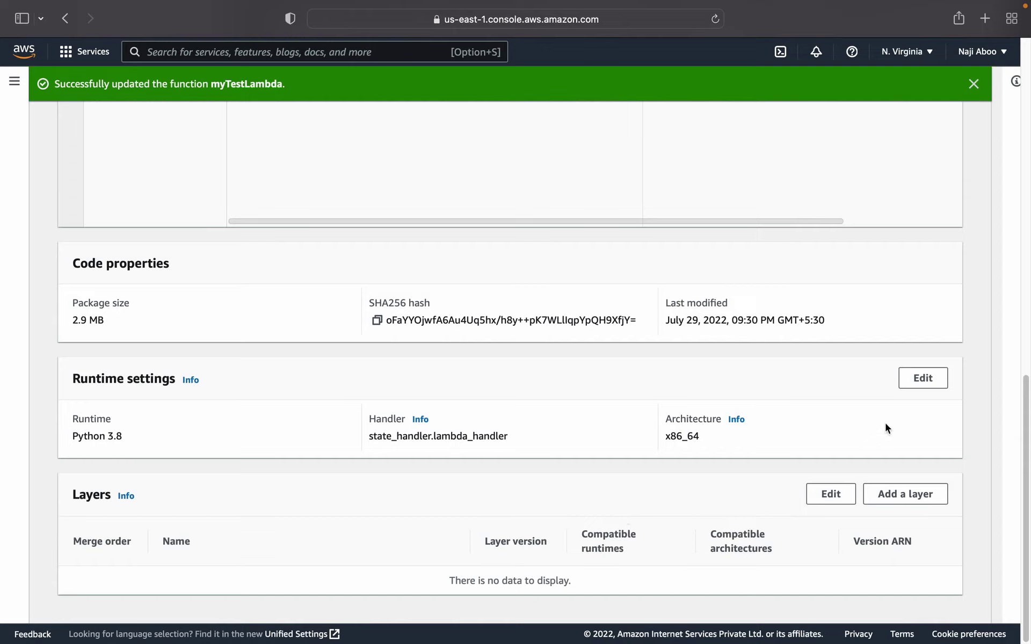
Edit Runtime settings, retype the handler as state_handler.lambda_handler, and save
left_click(922, 378)
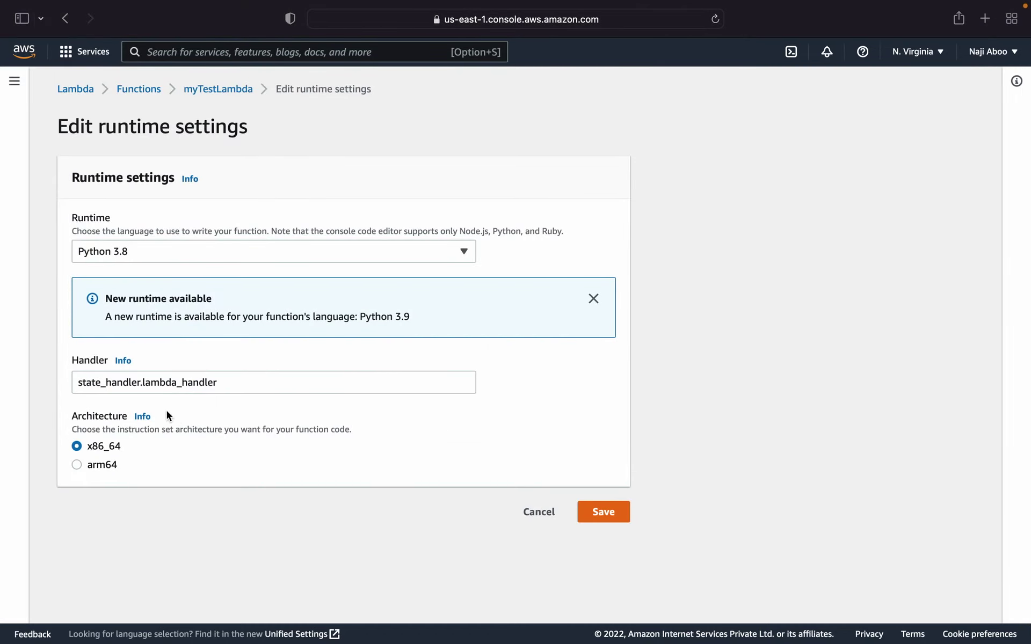
left_click_drag(142, 383, 56, 381)
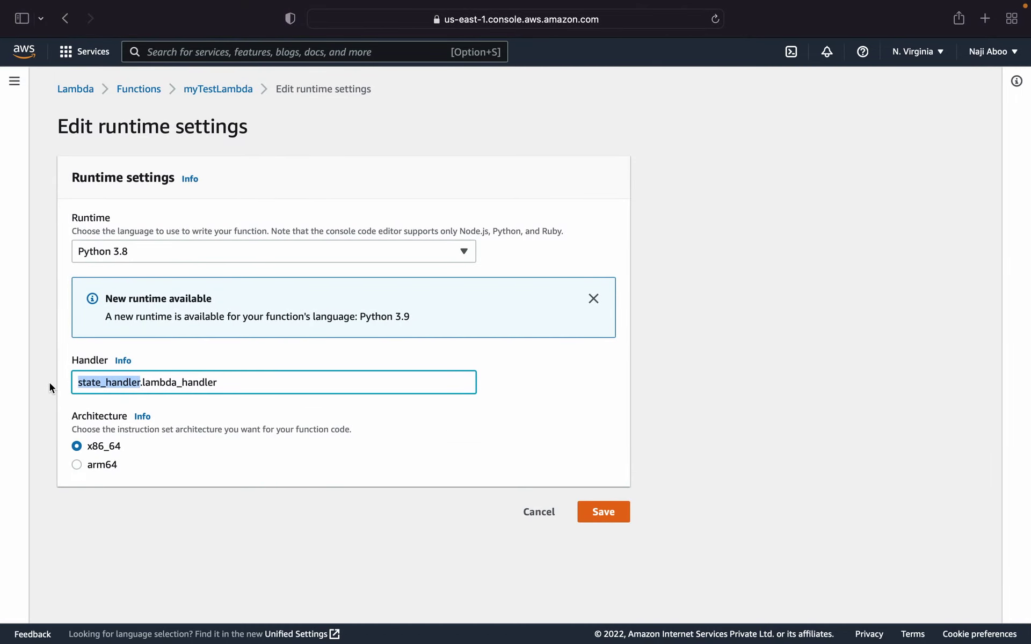
key("BackSpace")
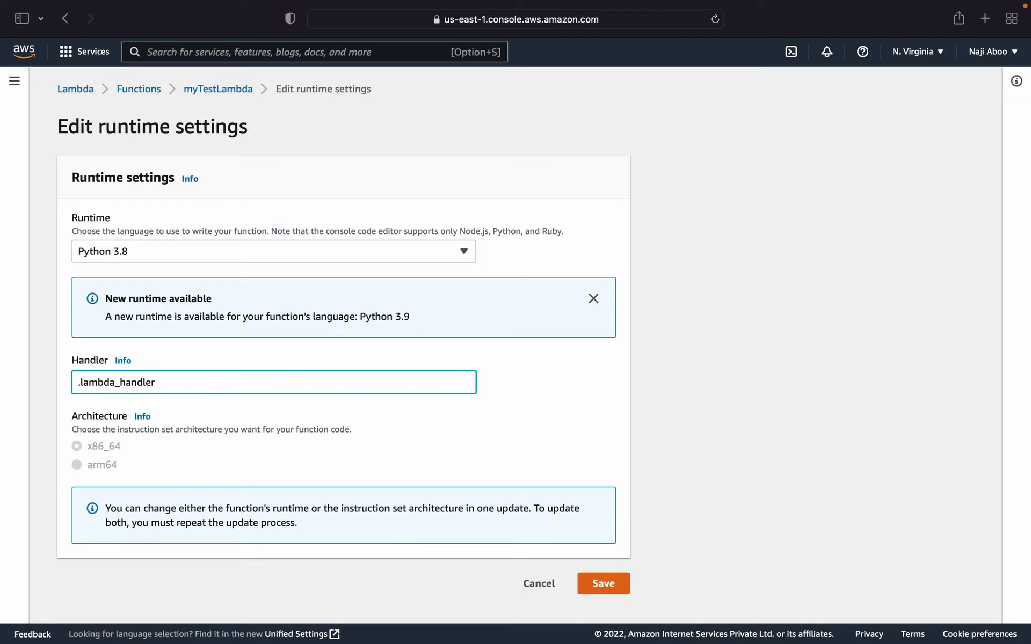
type("v")
key("BackSpace")
right_click(76, 382)
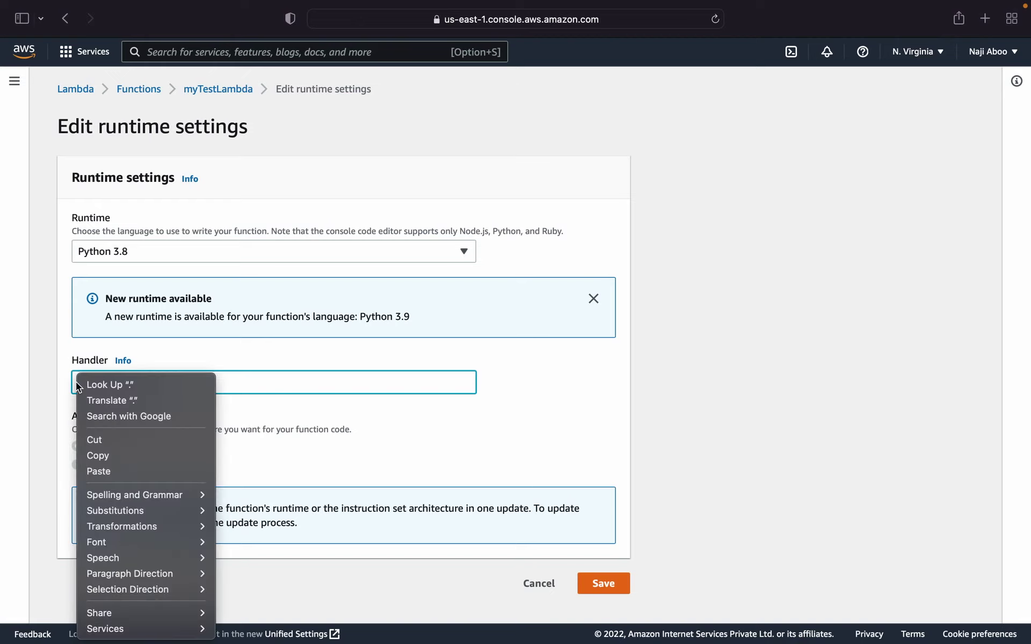
left_click(114, 470)
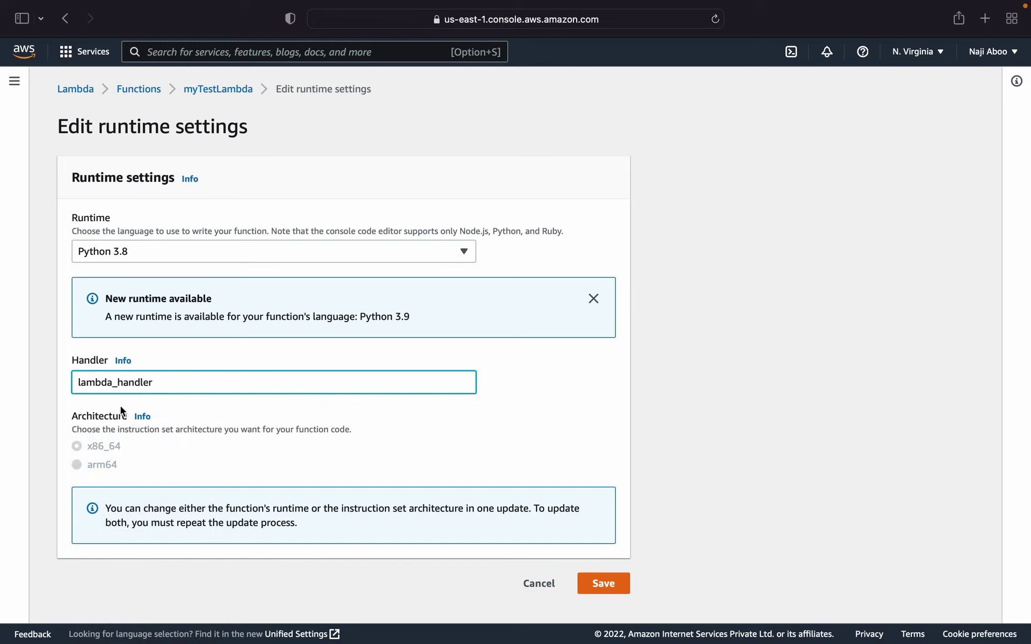
type("state")
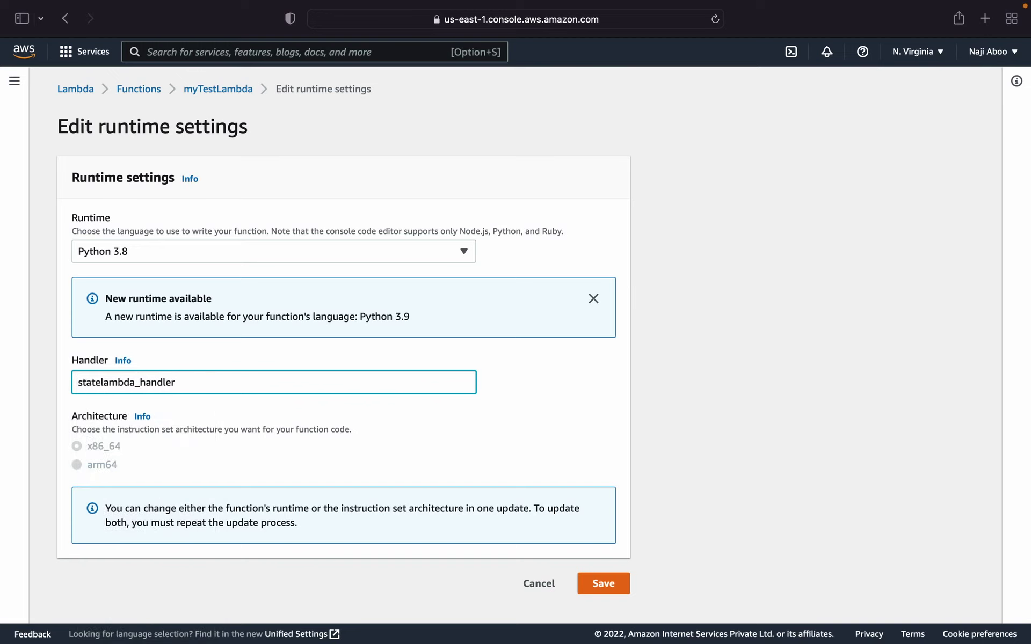
type("_")
type("hande=")
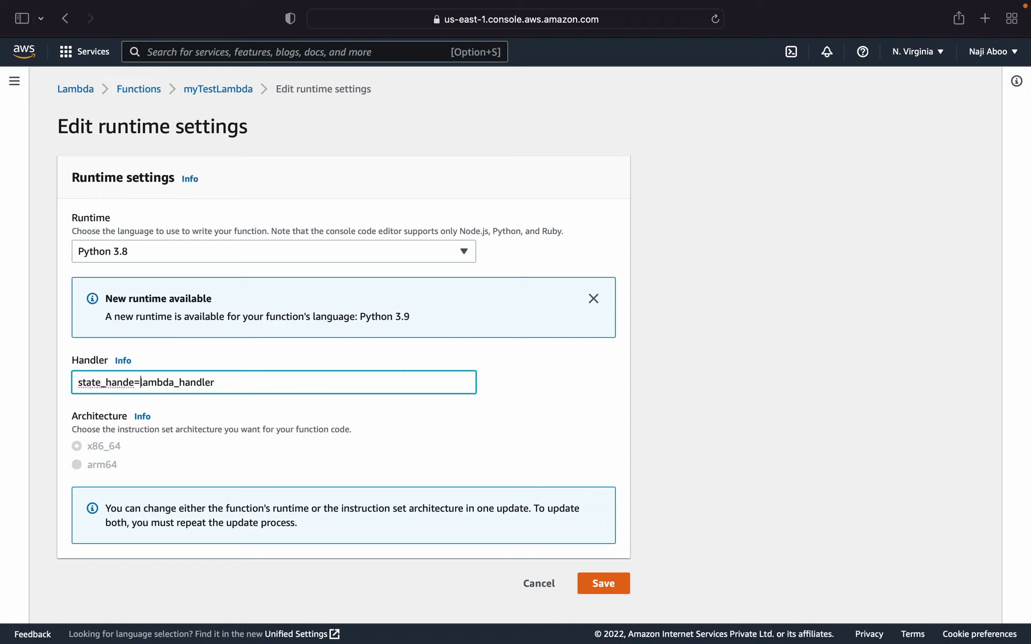
key("BackSpace")
key("BackSpace")
type("ler.")
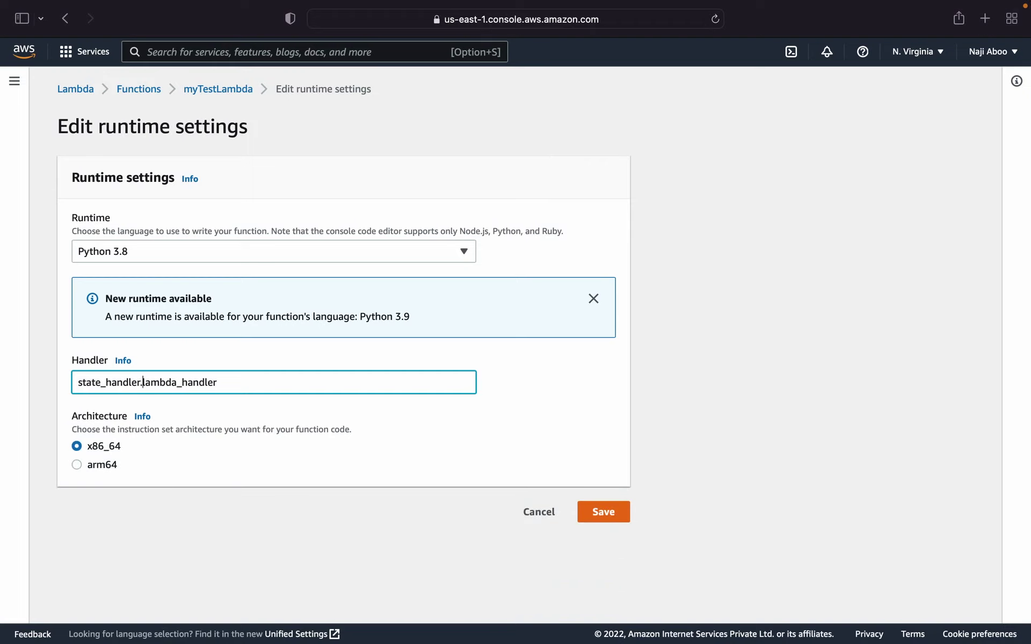
left_click(608, 514)
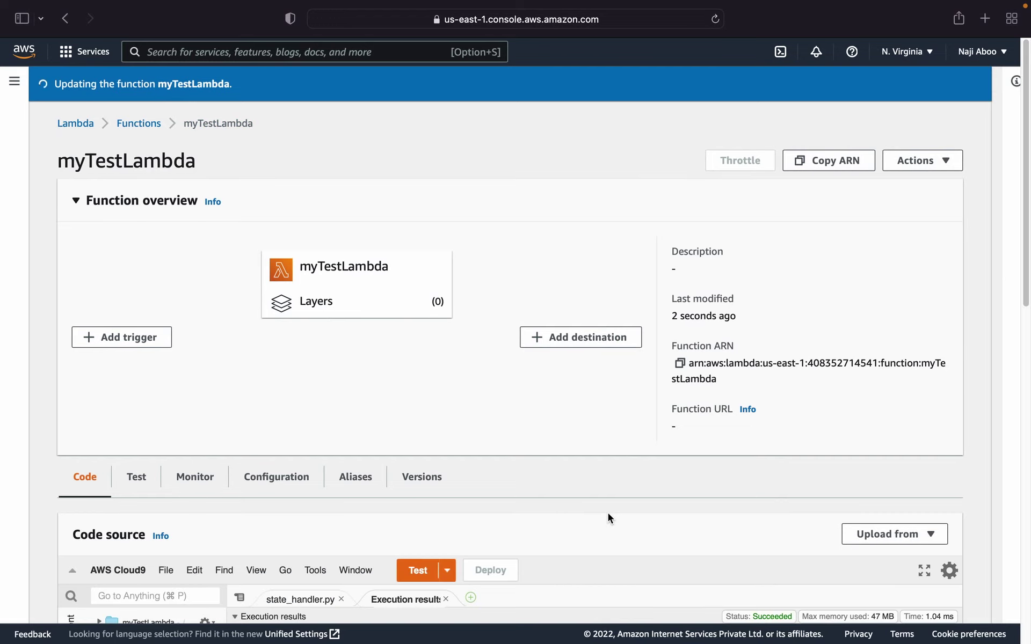
scroll(539, 432, "down", 6)
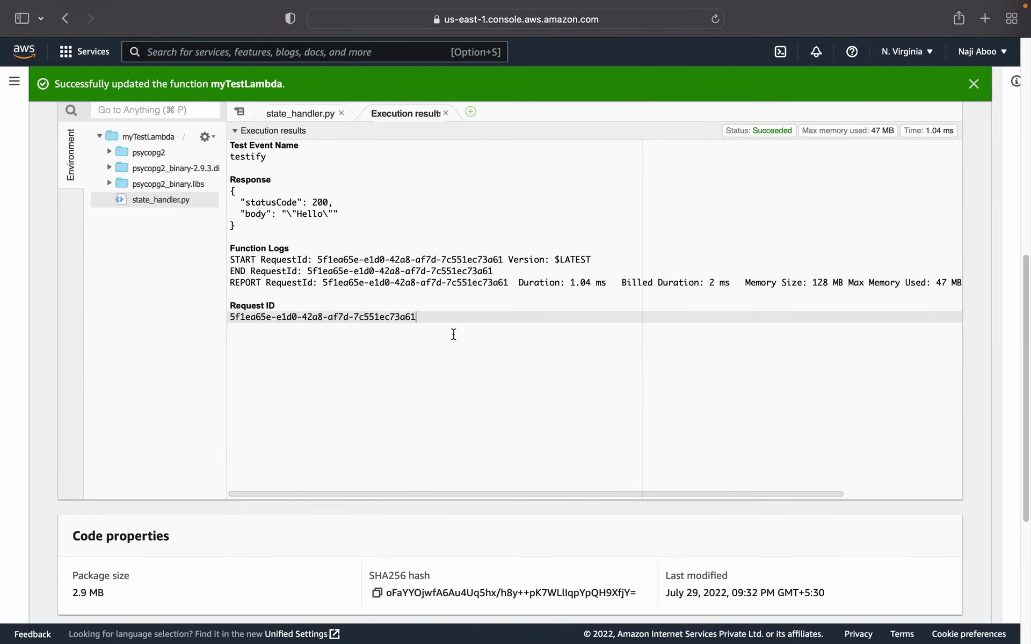
scroll(478, 334, "down", 1)
scroll(477, 334, "up", 2)
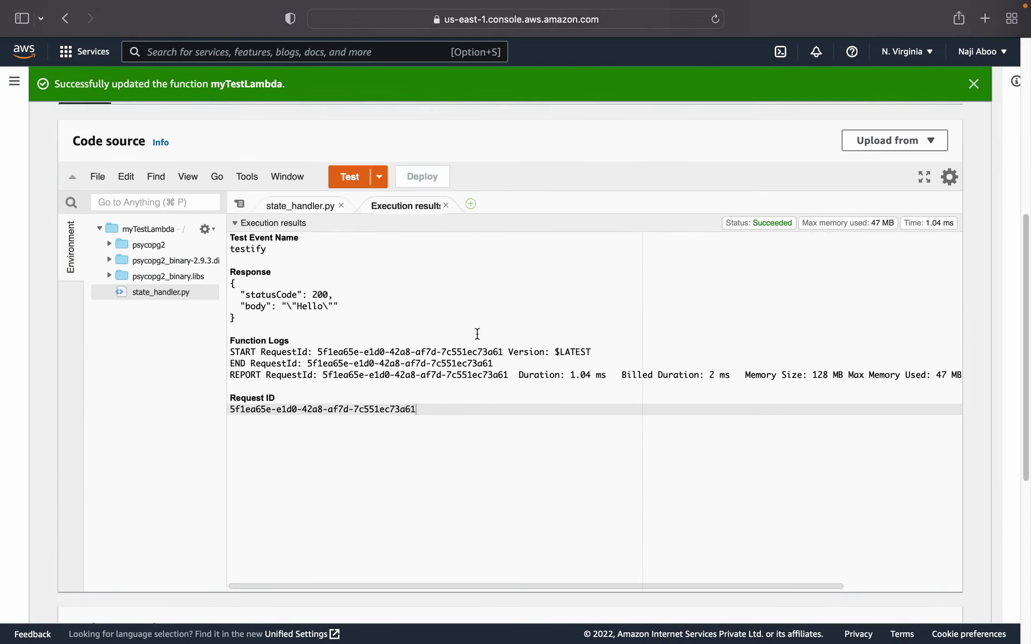
Rerun the test twice, confirming statusCode 200 and body "Hello", then reopen state_handler.py
left_click(348, 179)
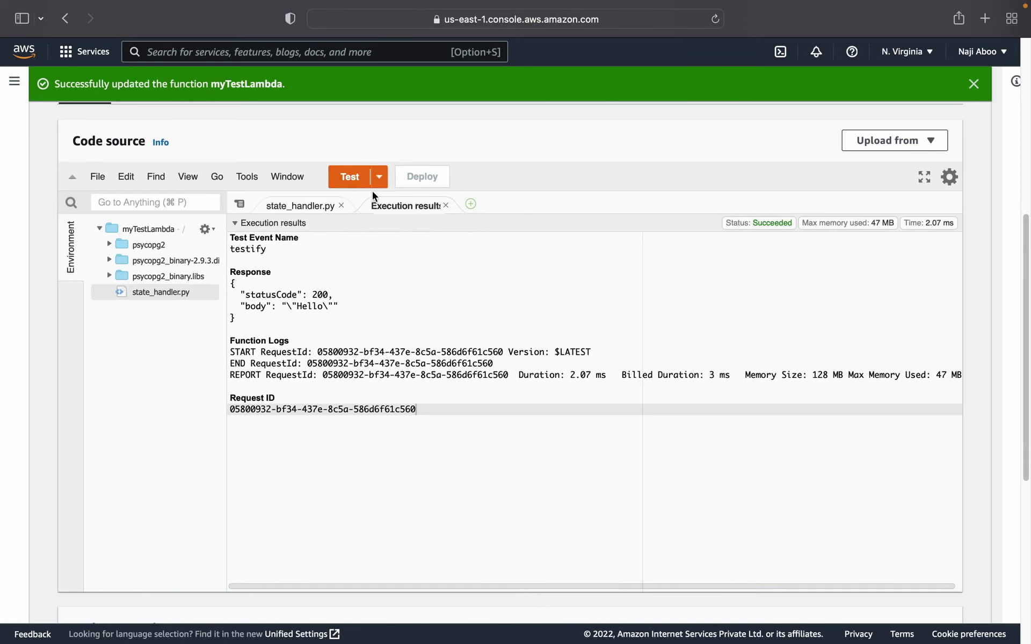
left_click(351, 177)
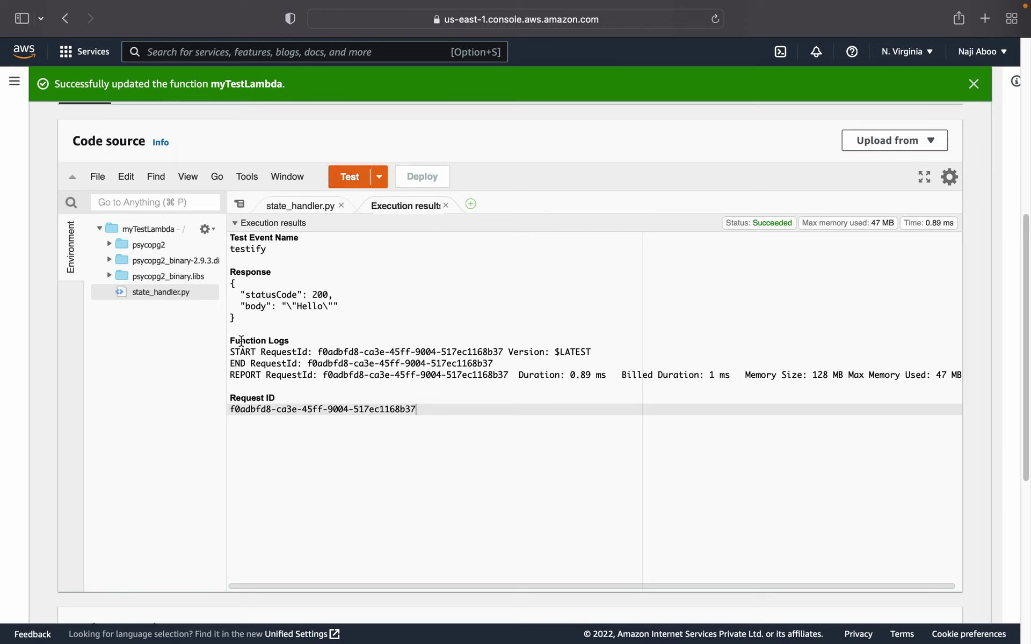
left_click_drag(242, 295, 335, 306)
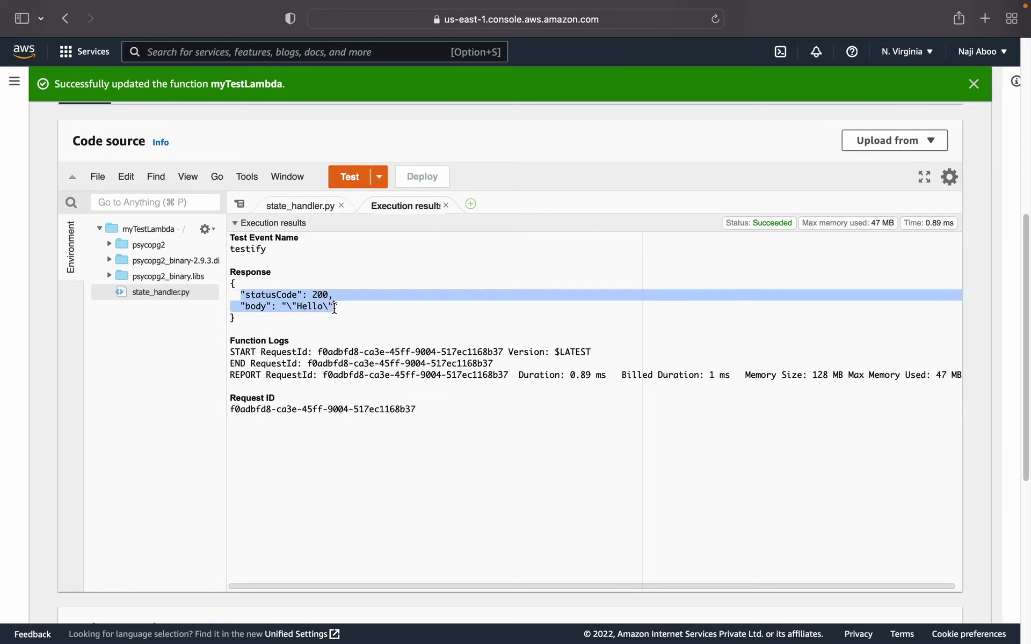
left_click(301, 205)
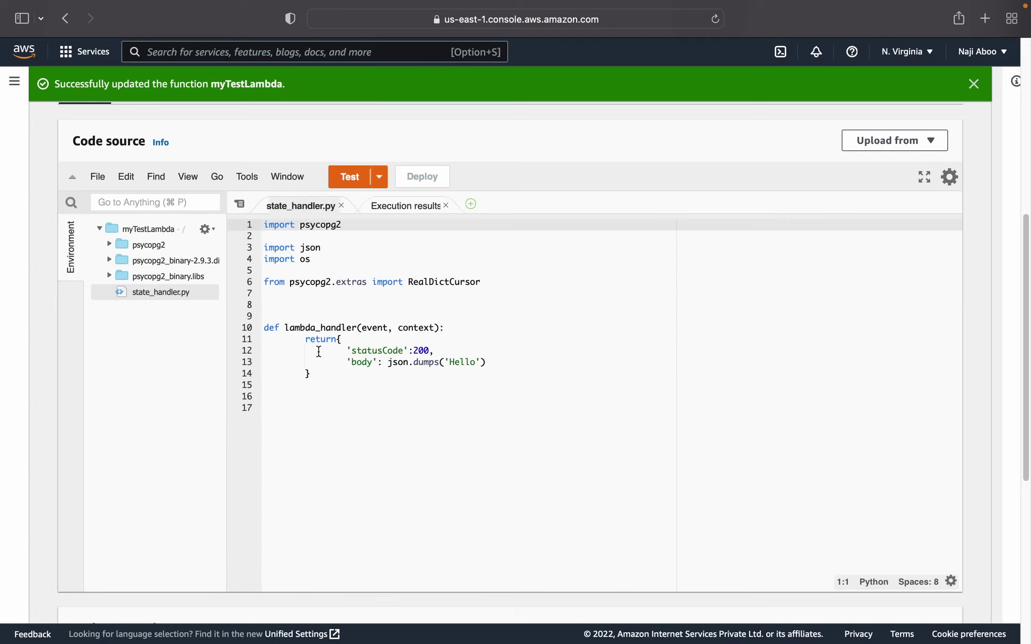
left_click_drag(306, 339, 318, 375)
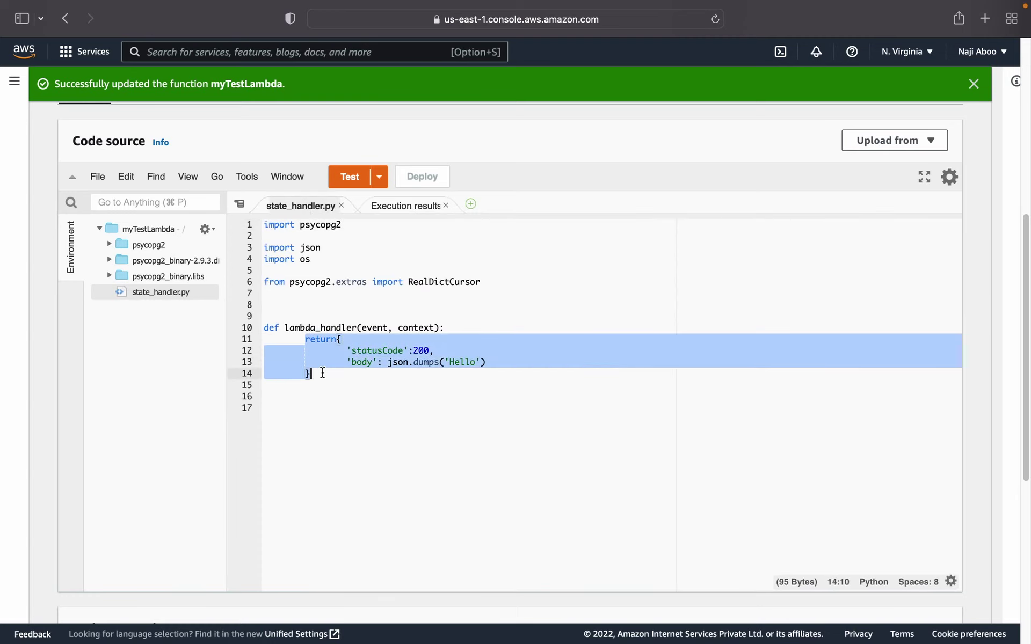
left_click(329, 384)
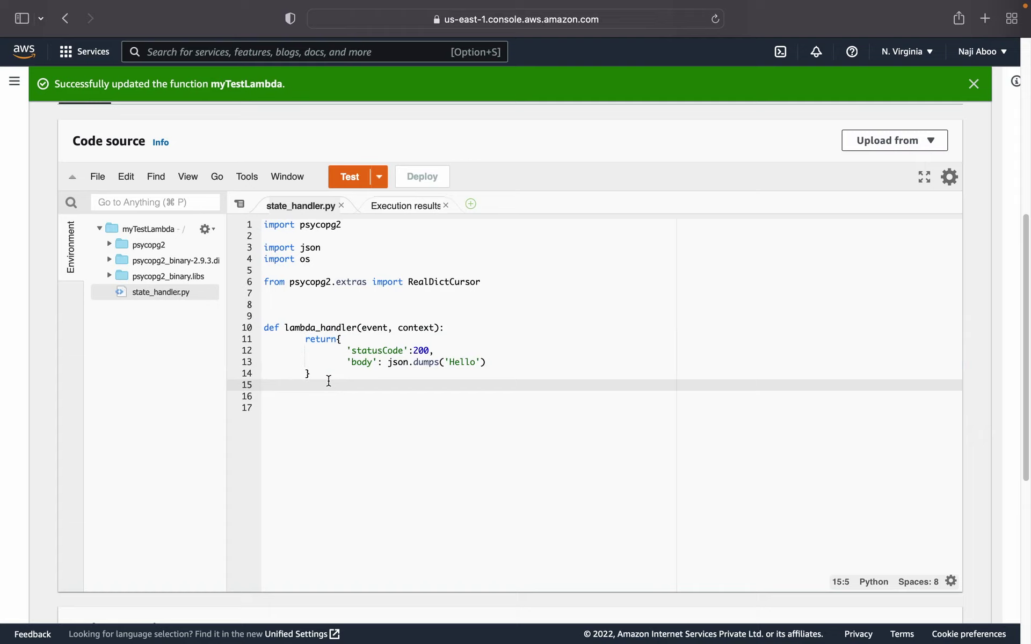
scroll(412, 377, "up", 5)
scroll(412, 378, "down", 5)
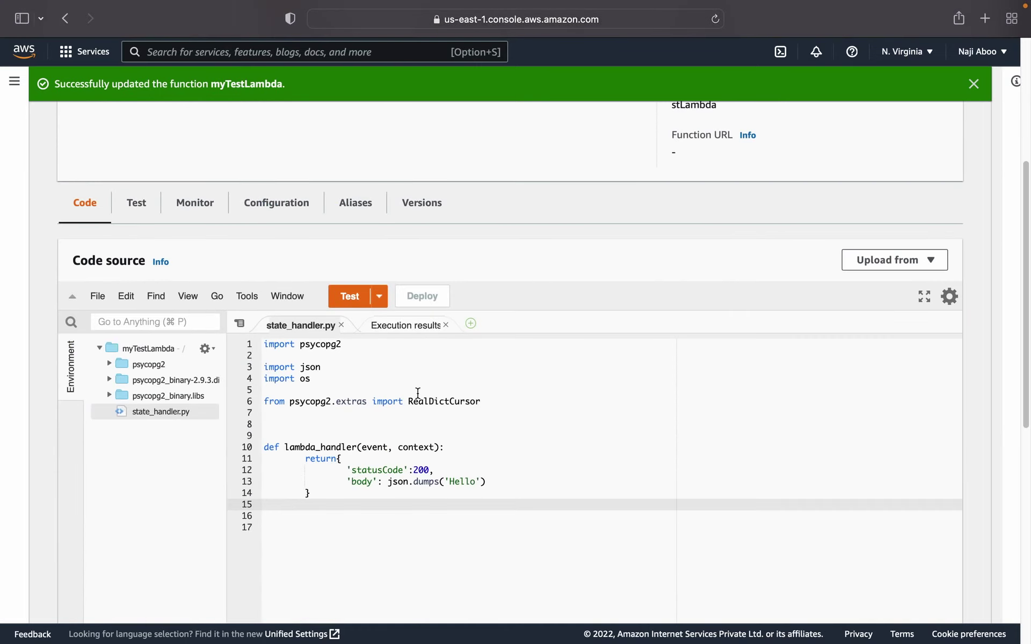
scroll(418, 393, "down", 5)
scroll(418, 394, "down", 5)
scroll(417, 393, "down", 2)
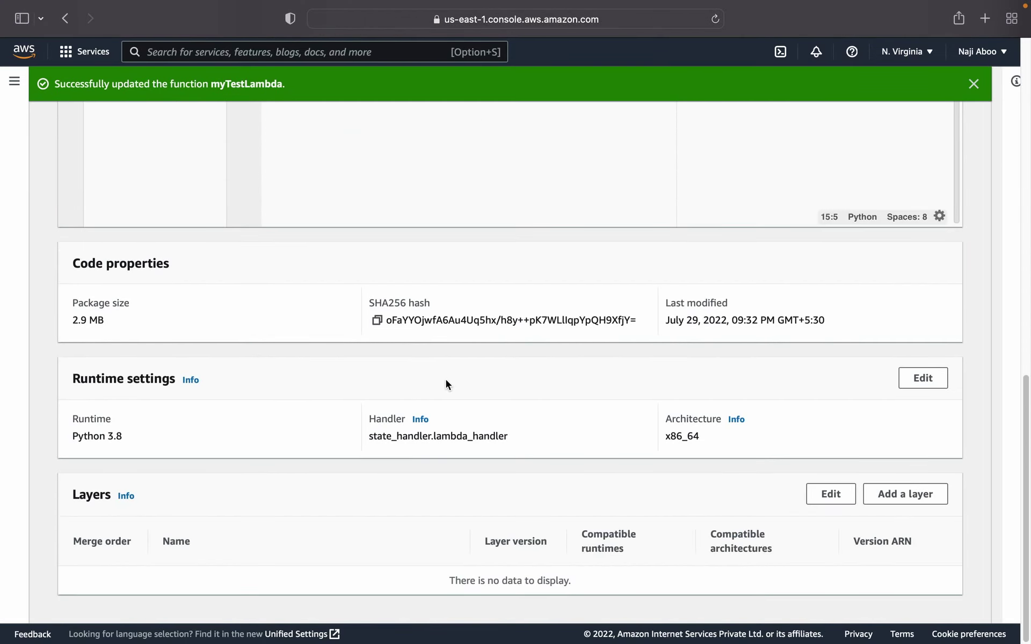